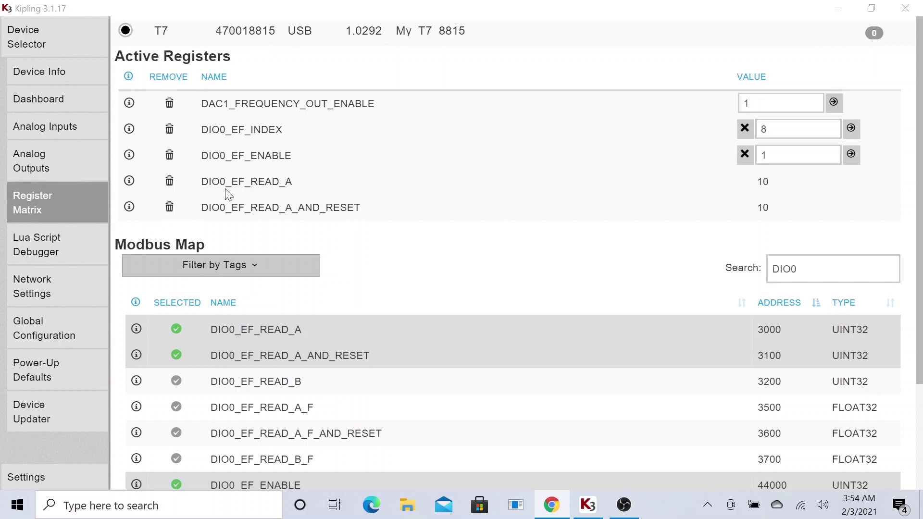
# Step: Remove DIO0_EF_READ_A_AND_RESET from the active registers and select the DAC1_FREQUENCY_OUT_ENABLE value
pyautogui.click(170, 208)
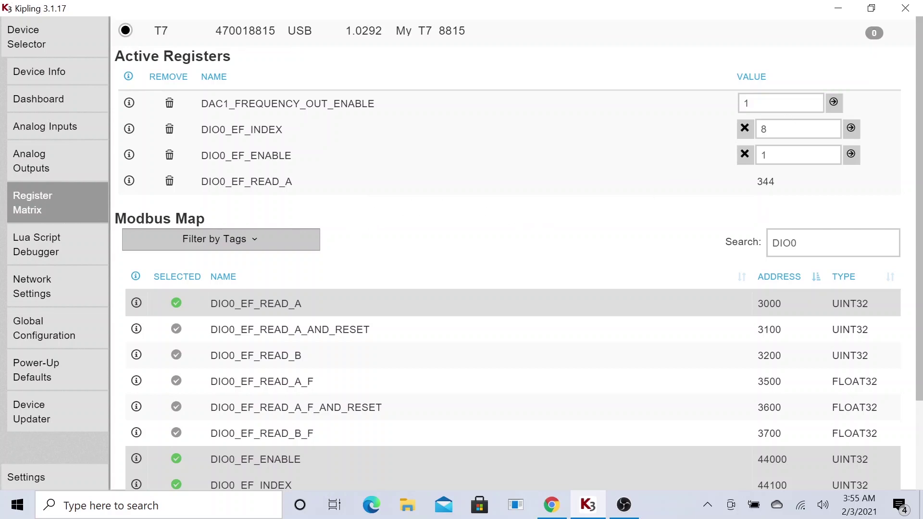
pyautogui.click(748, 103)
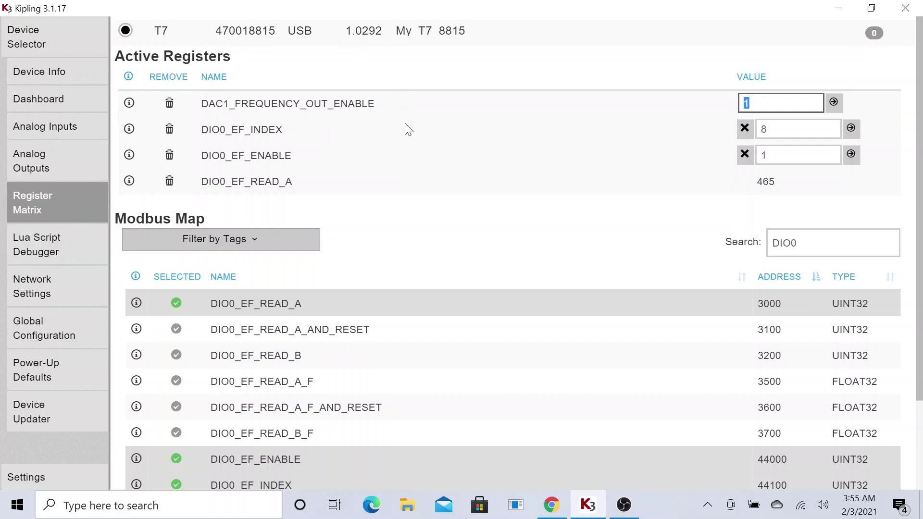
# Step: Switch to the LabJack DAC datasheet page in Chrome and review its title, output range and T7 resolution
pyautogui.hotkey('alt', 'Tab')
pyautogui.scroll(-1, 354, 264)
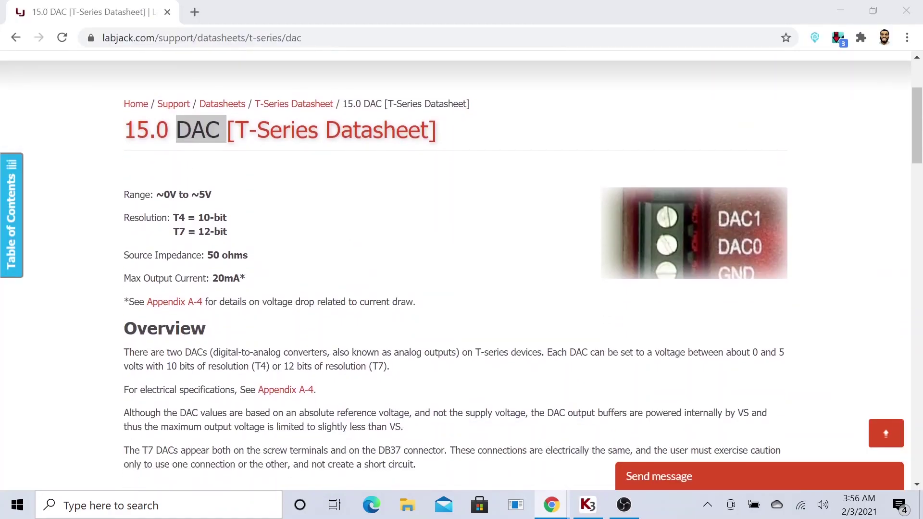
pyautogui.scroll(-2, 461, 279)
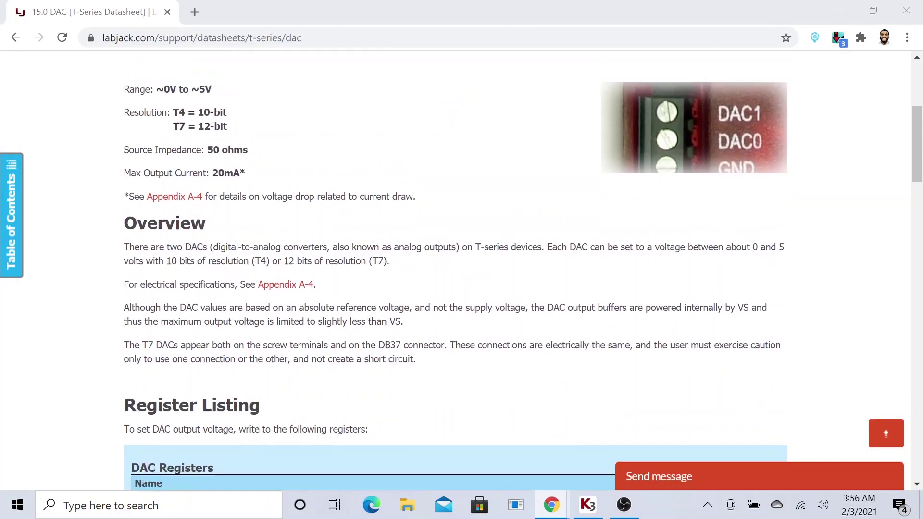
pyautogui.scroll(2, 462, 279)
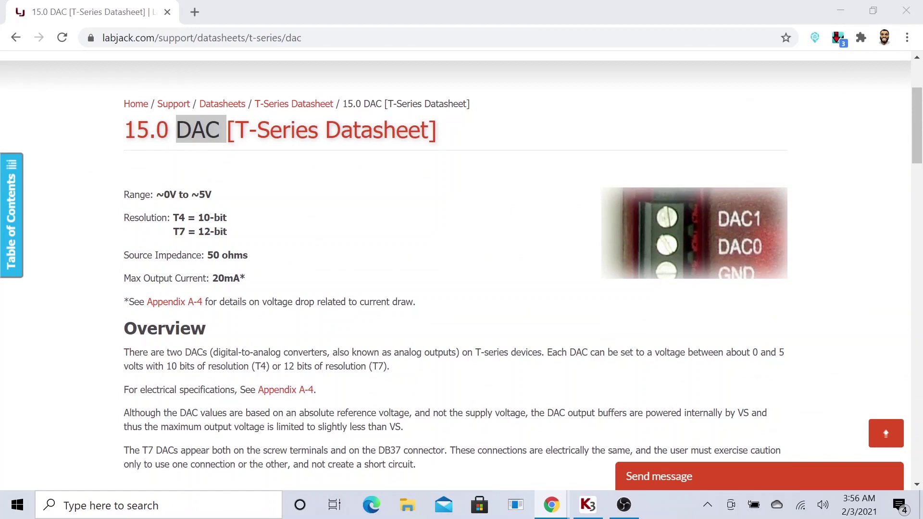
pyautogui.scroll(3, 183, 186)
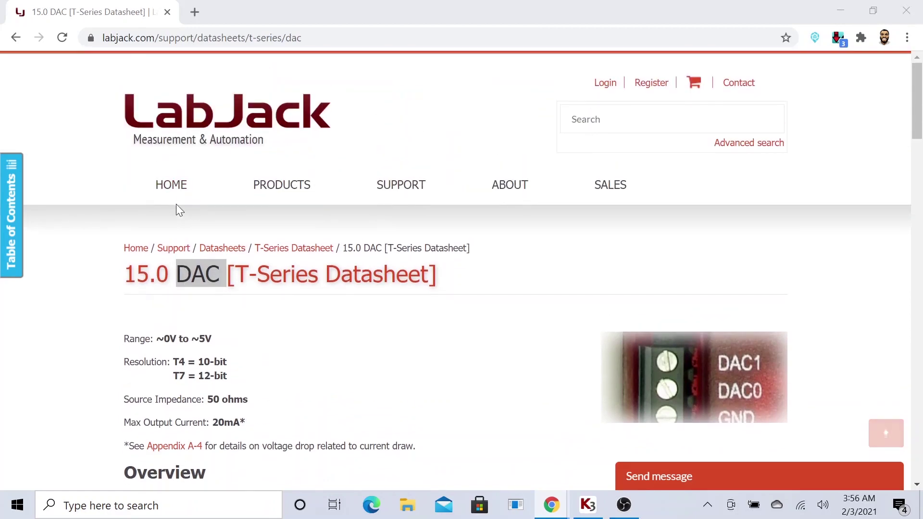
pyautogui.moveTo(235, 275); pyautogui.dragTo(395, 276)
pyautogui.moveTo(167, 375); pyautogui.dragTo(261, 375)
pyautogui.scroll(-5, 197, 233)
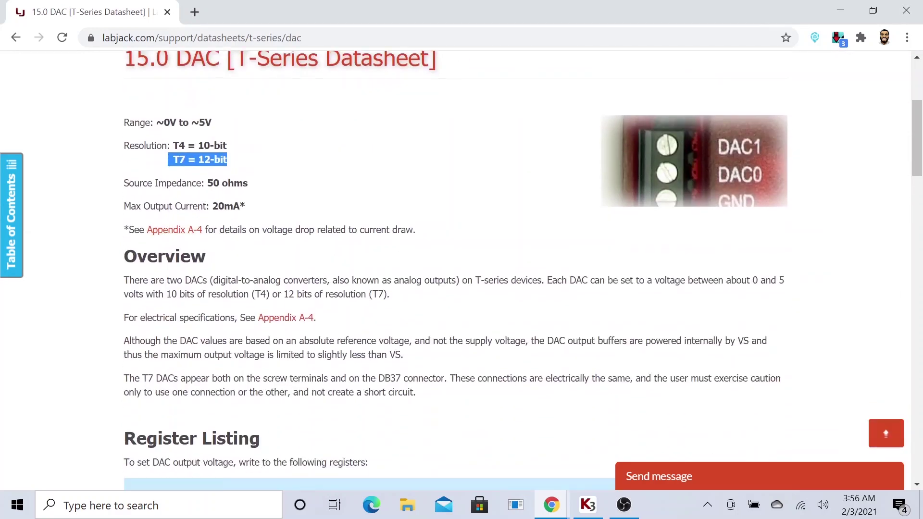
pyautogui.scroll(5, 195, 216)
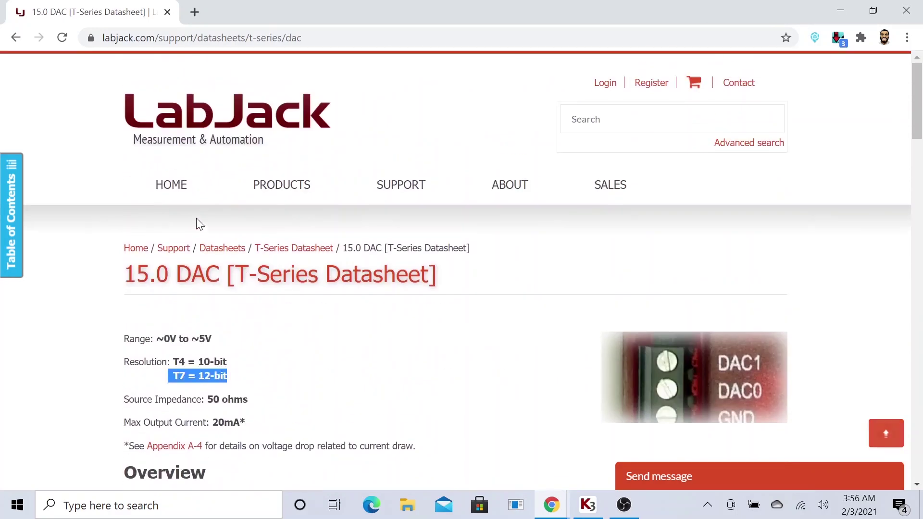
pyautogui.scroll(-2, 668, 329)
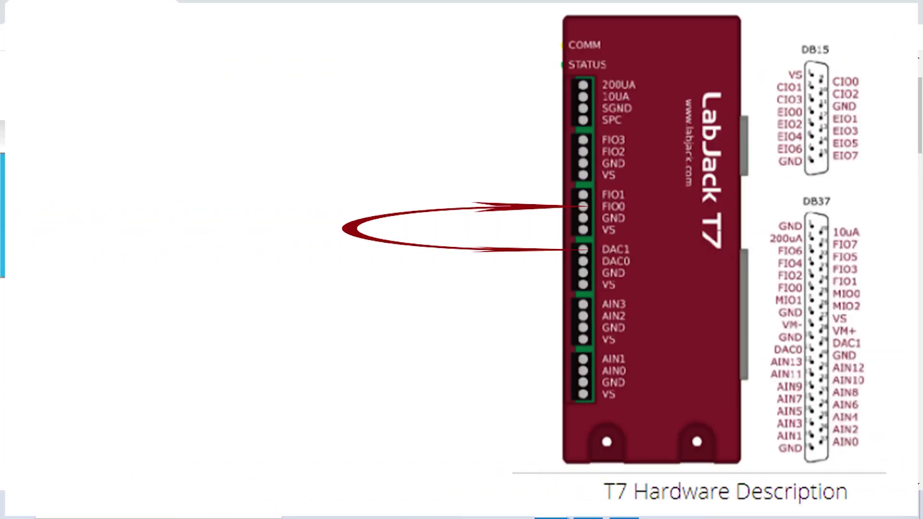
# Step: Read the 10 Hz Square Wave Output section with the expanded DAC1_FREQUENCY_OUT_ENABLE register details, and return to Kipling
pyautogui.scroll(-5, 461, 259)
pyautogui.scroll(-6, 461, 260)
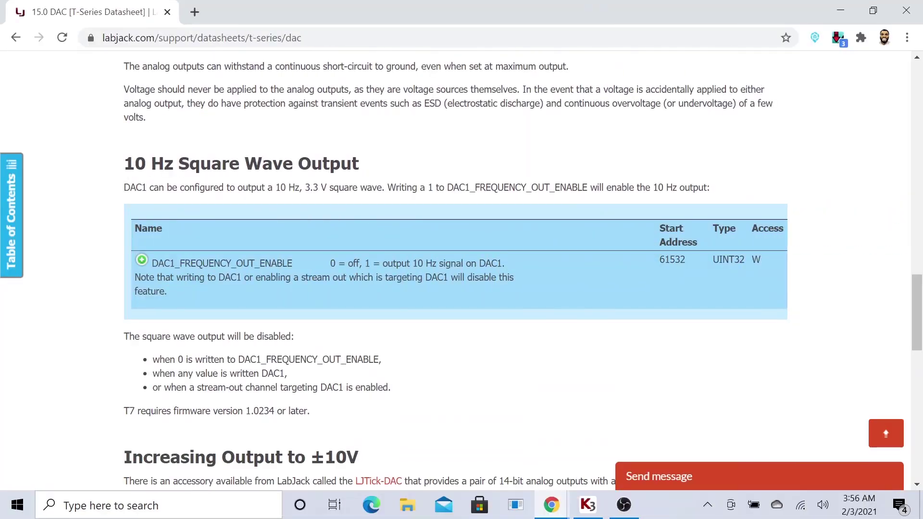
pyautogui.scroll(2, 140, 165)
pyautogui.scroll(-2, 124, 164)
pyautogui.doubleClick(136, 163)
pyautogui.moveTo(135, 163); pyautogui.dragTo(836, 333)
pyautogui.click(504, 459)
pyautogui.moveTo(125, 163); pyautogui.dragTo(366, 176)
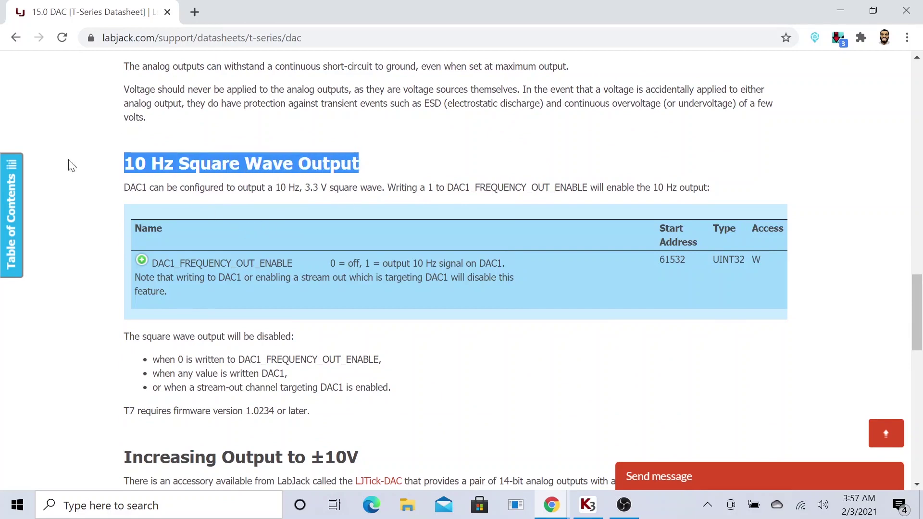
pyautogui.moveTo(124, 188); pyautogui.dragTo(299, 258)
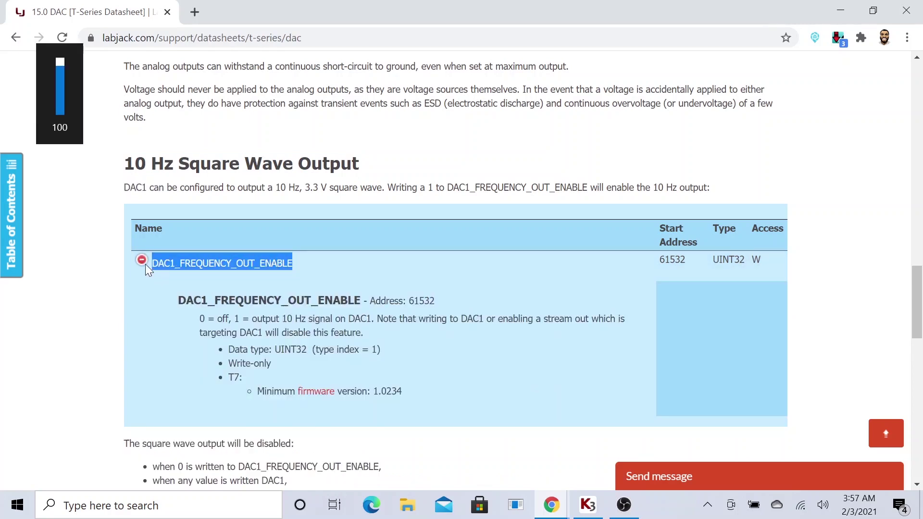
pyautogui.click(143, 260)
pyautogui.moveTo(366, 265); pyautogui.dragTo(413, 265)
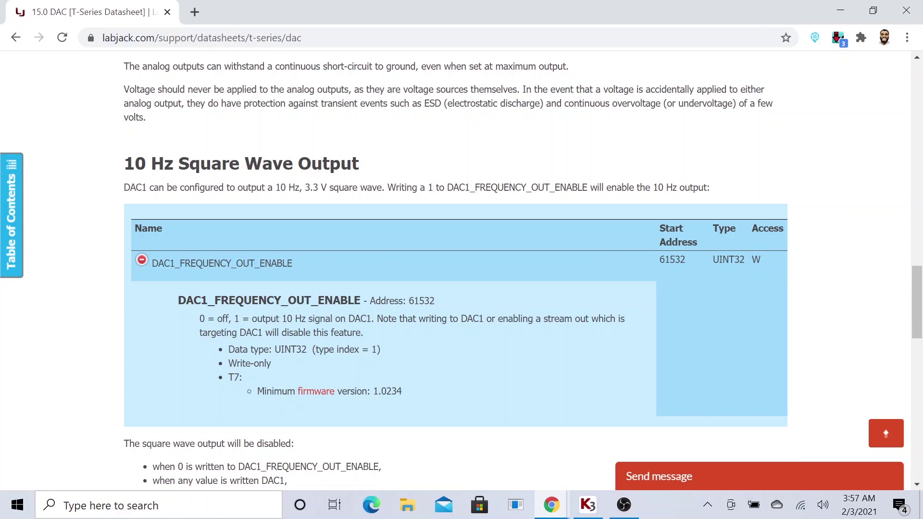
pyautogui.moveTo(281, 318); pyautogui.dragTo(377, 319)
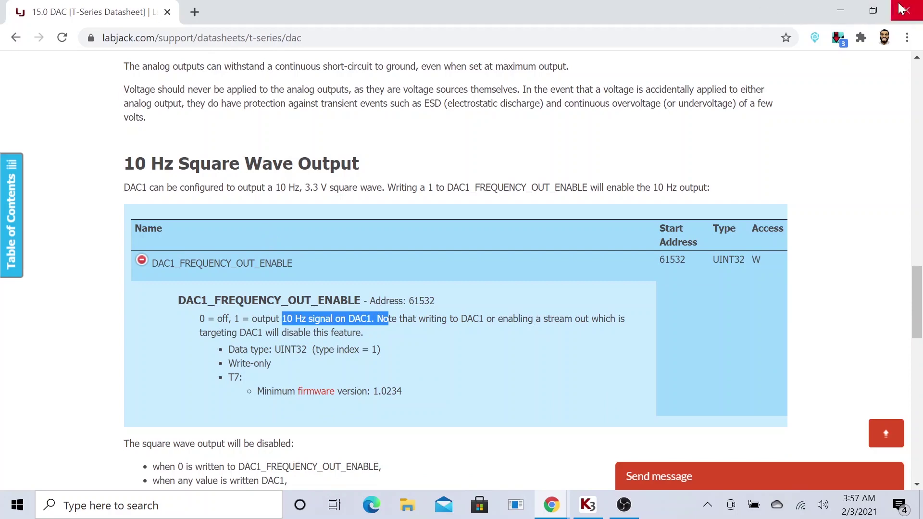
pyautogui.click(840, 10)
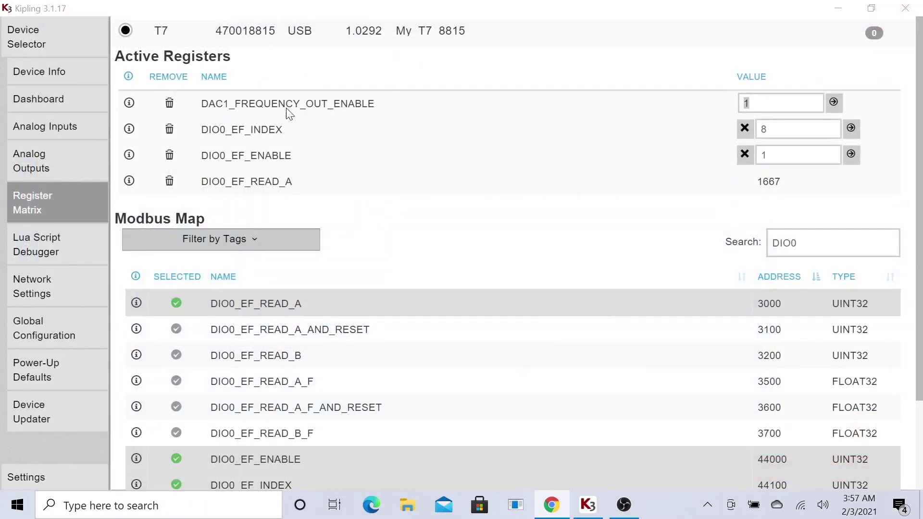
# Step: Write 0 to DAC1_FREQUENCY_OUT_ENABLE to turn off the DAC1 square wave output
pyautogui.click(747, 103)
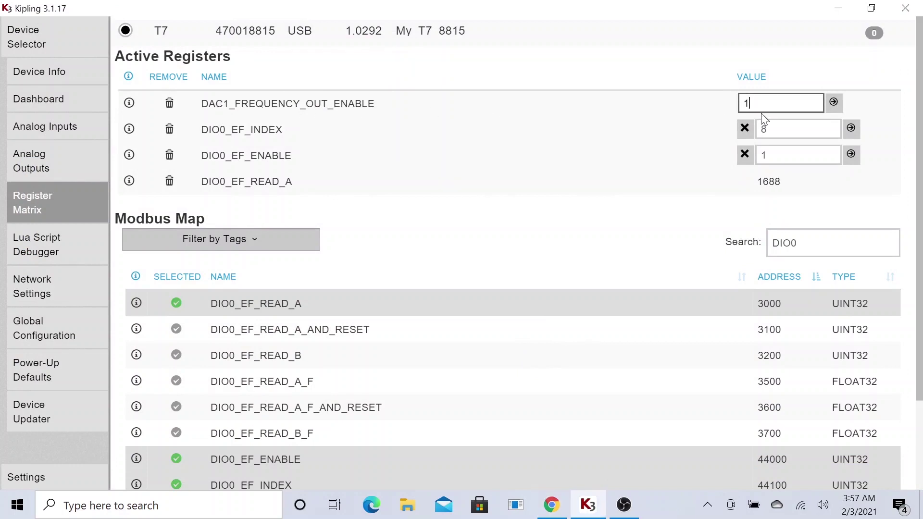
pyautogui.moveTo(748, 103); pyautogui.dragTo(728, 105)
pyautogui.write('1')
pyautogui.write('0')
pyautogui.click(833, 102)
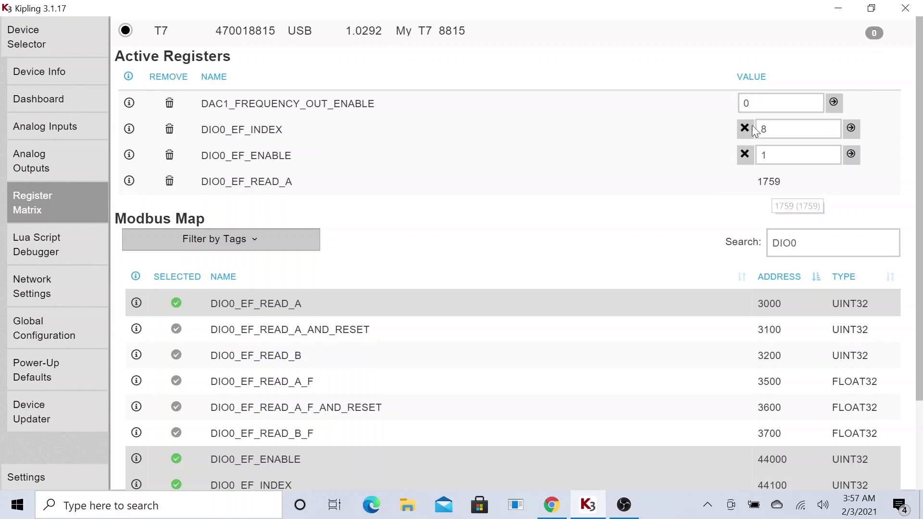
# Step: Write 1 to DAC1_FREQUENCY_OUT_ENABLE to turn on the 10 Hz signal on DAC1
pyautogui.click(743, 104)
pyautogui.write('1')
pyautogui.click(831, 103)
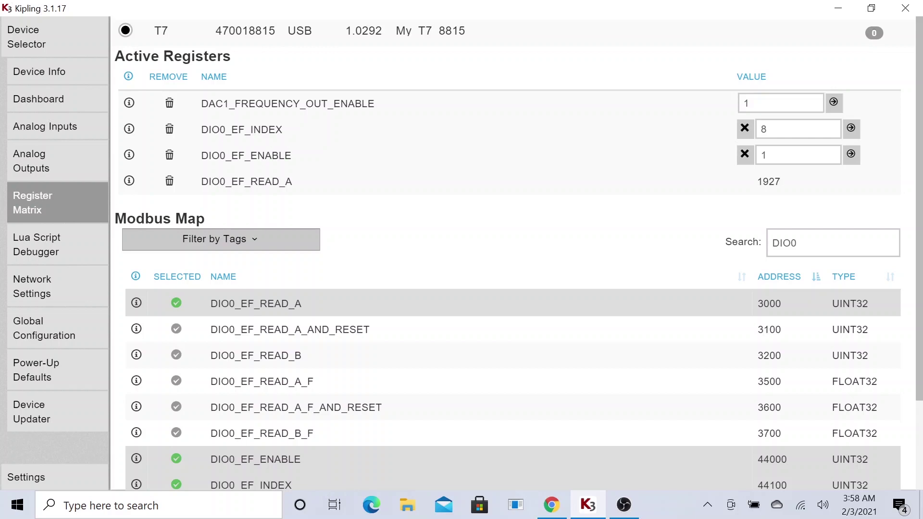
# Step: Switch to the DIO Extended Features datasheet page in Chrome and review the T7 feature table and the page title
pyautogui.click(797, 129)
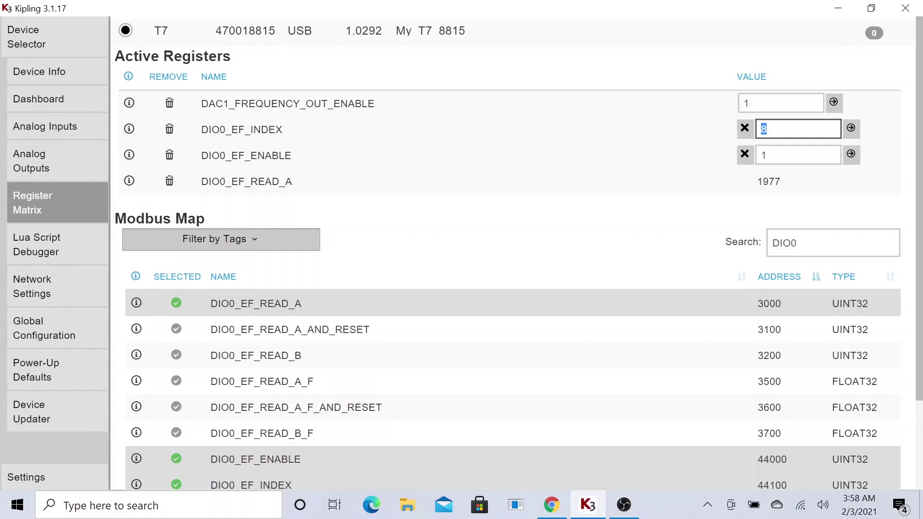
pyautogui.hotkey('alt', 'Tab')
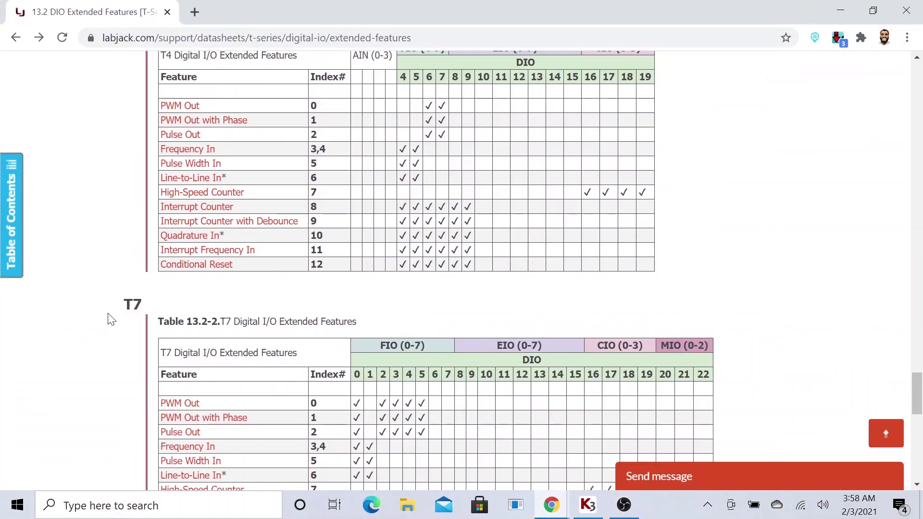
pyautogui.scroll(-3, 111, 319)
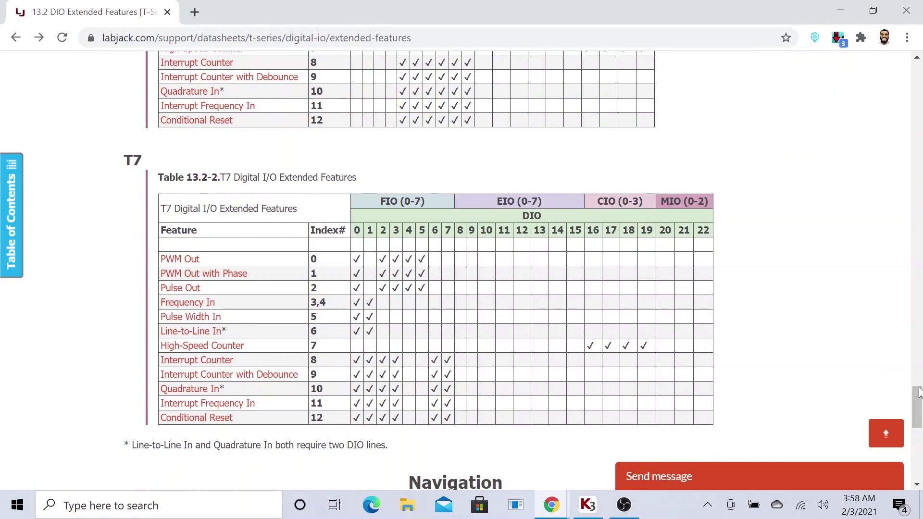
pyautogui.moveTo(917, 394); pyautogui.dragTo(917, 67)
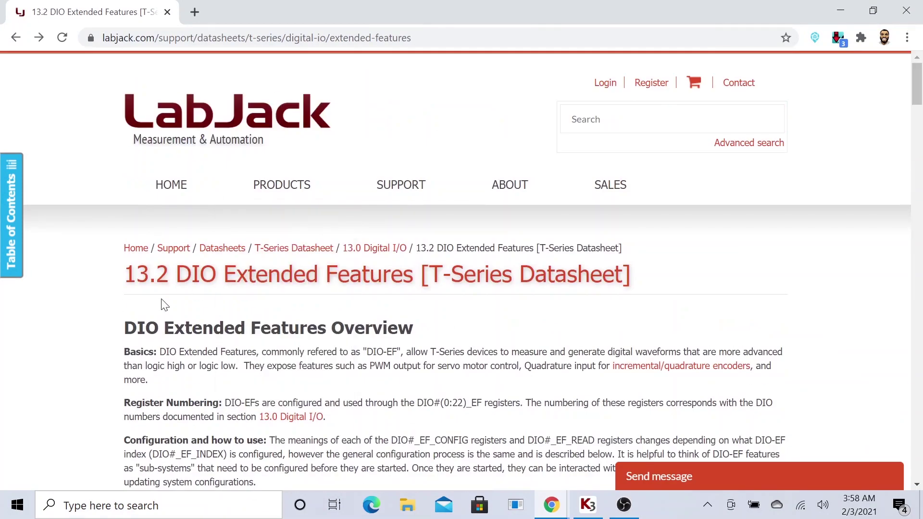
pyautogui.moveTo(224, 274); pyautogui.dragTo(413, 277)
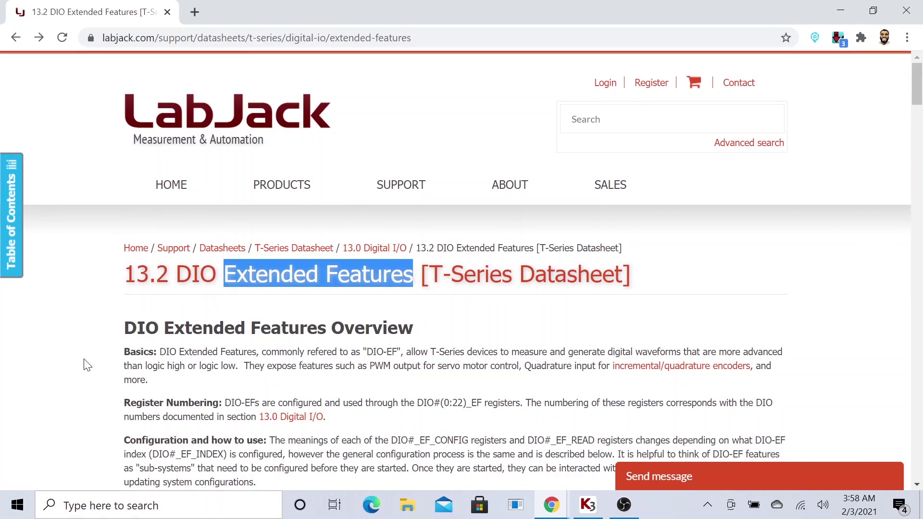
pyautogui.click(77, 402)
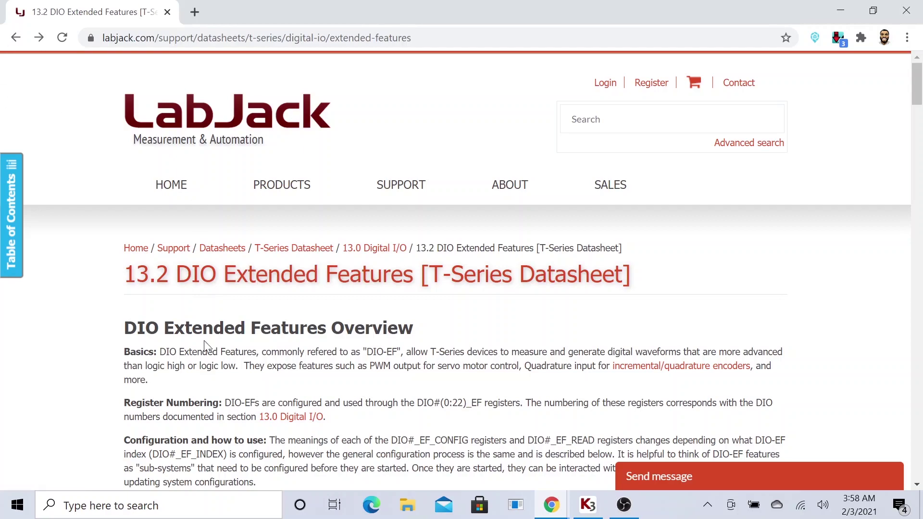
# Step: Look up the Interrupt Counter's index number in the T7 Digital I/O Extended Features table and return to Kipling
pyautogui.moveTo(915, 94); pyautogui.dragTo(914, 413)
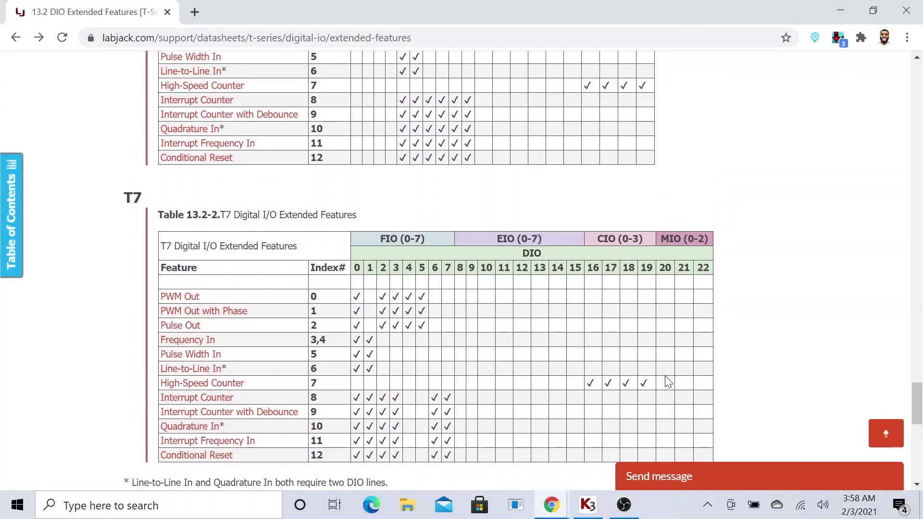
pyautogui.scroll(-1, 151, 287)
pyautogui.scroll(-1, 151, 288)
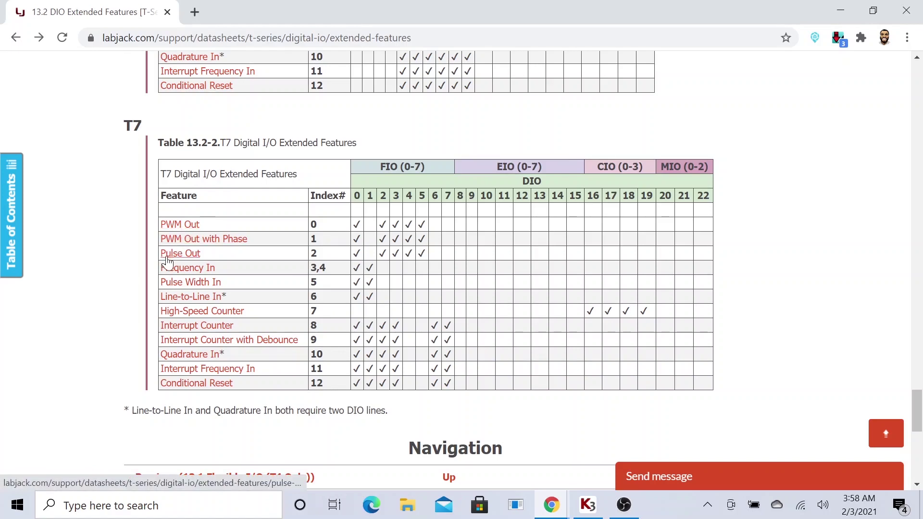
pyautogui.moveTo(326, 325); pyautogui.dragTo(308, 325)
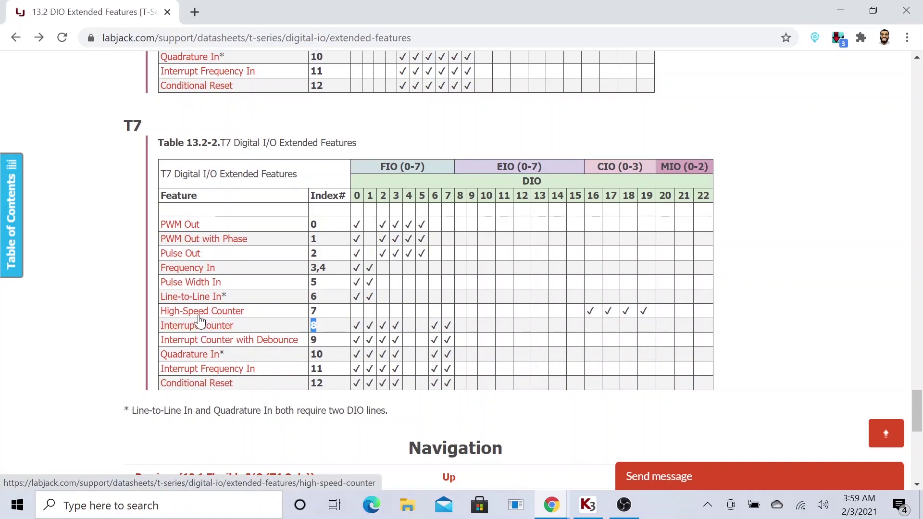
pyautogui.click(840, 11)
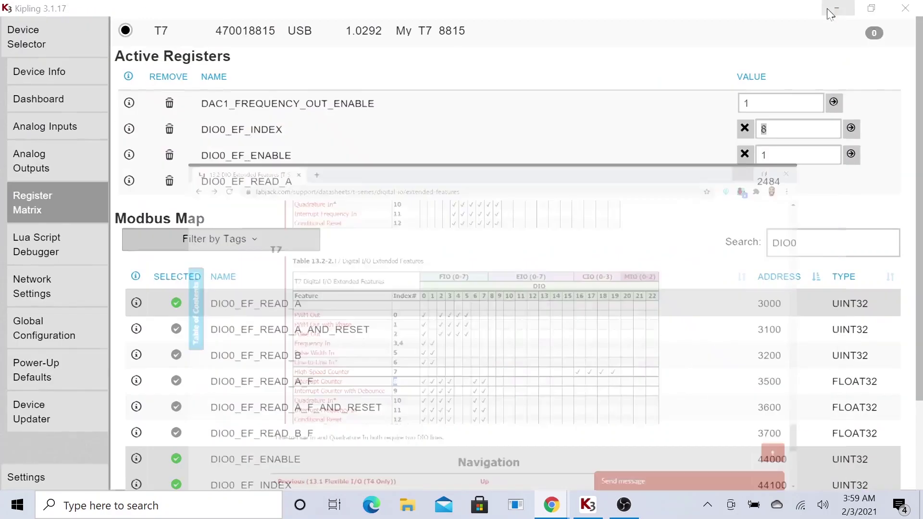
# Step: Try to write 8 to DIO0_EF_INDEX, and write 0 to DIO0_EF_ENABLE to disable the extended feature
pyautogui.click(807, 129)
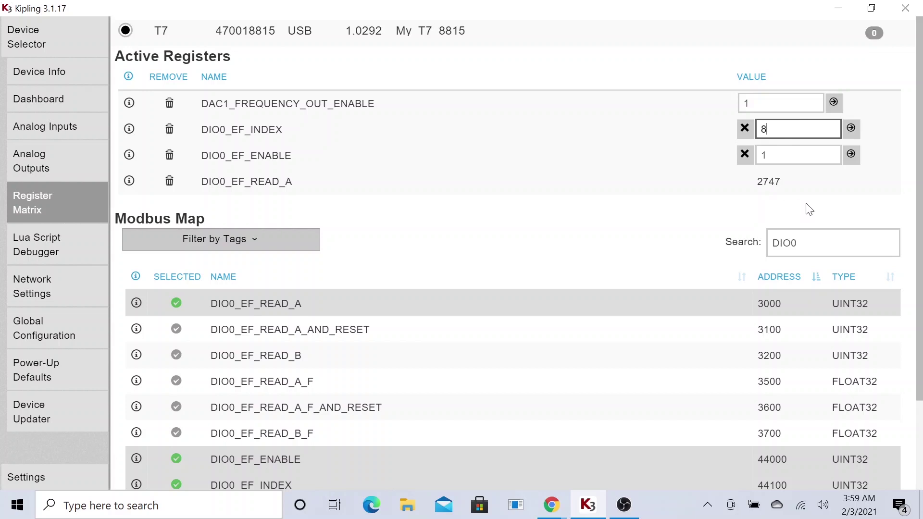
pyautogui.click(850, 128)
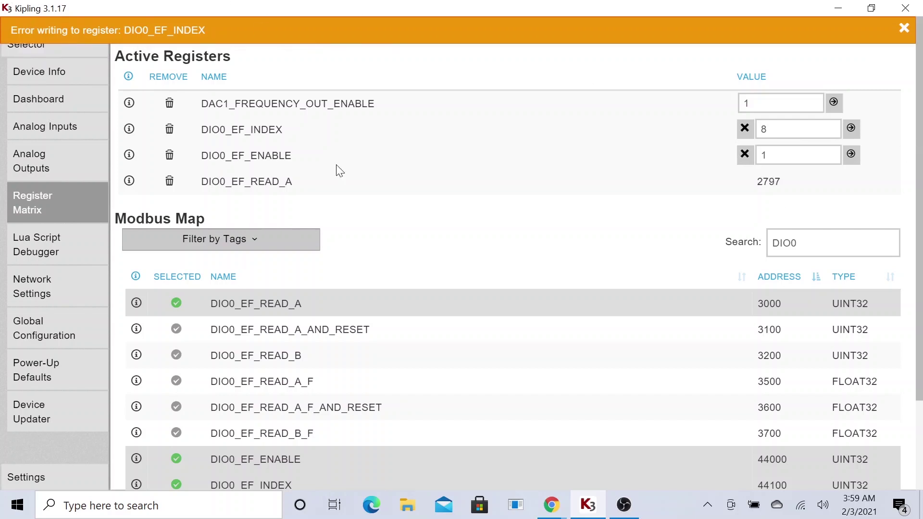
pyautogui.doubleClick(764, 155)
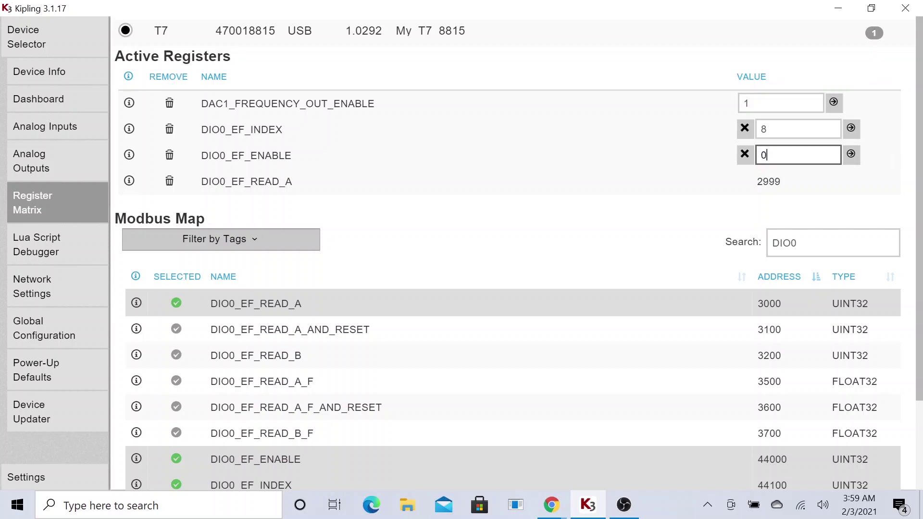
pyautogui.click(848, 156)
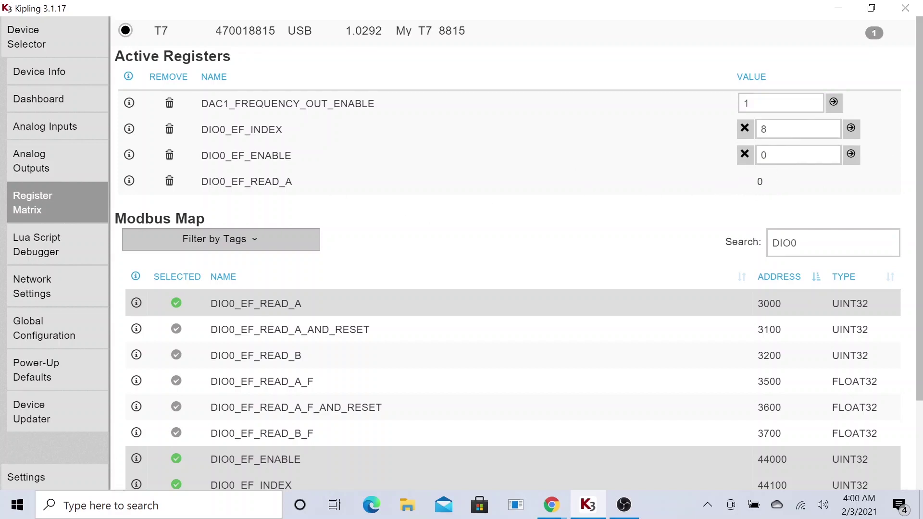
# Step: Write 9 to DIO0_EF_INDEX to select the Interrupt Counter with Debounce feature
pyautogui.click(788, 129)
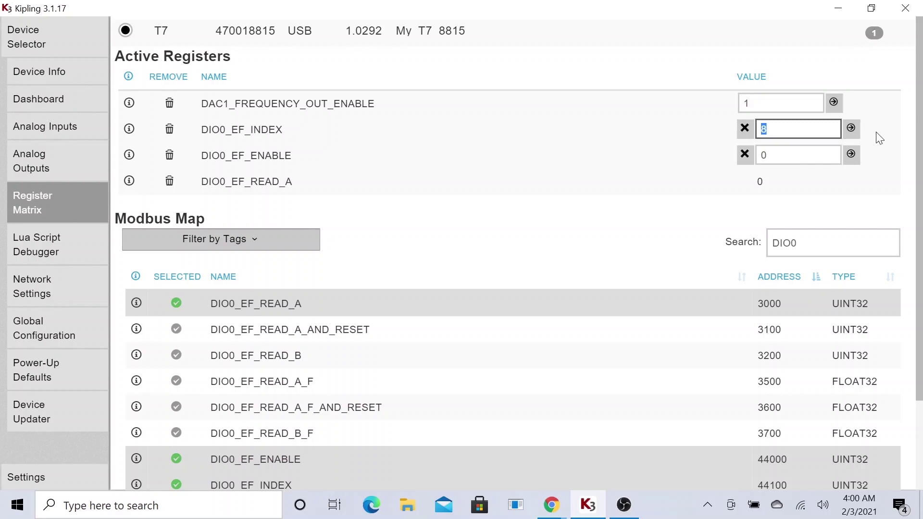
pyautogui.write('9')
pyautogui.click(851, 128)
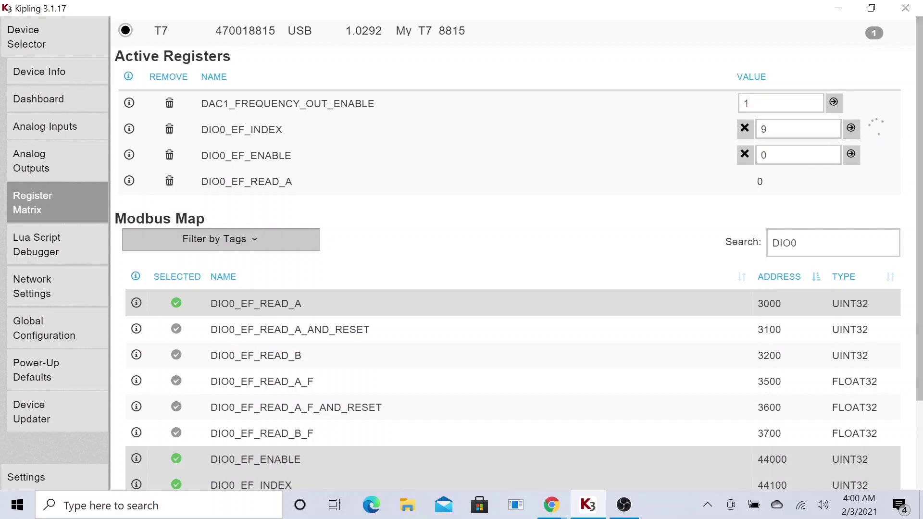
# Step: Write 8 to DIO0_EF_INDEX to select the Interrupt Counter feature
pyautogui.click(781, 129)
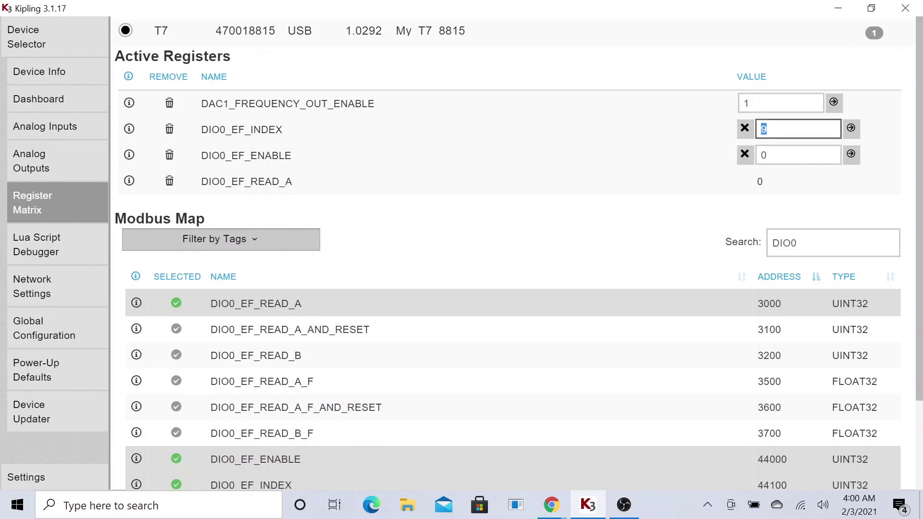
pyautogui.write('8')
pyautogui.press('Return')
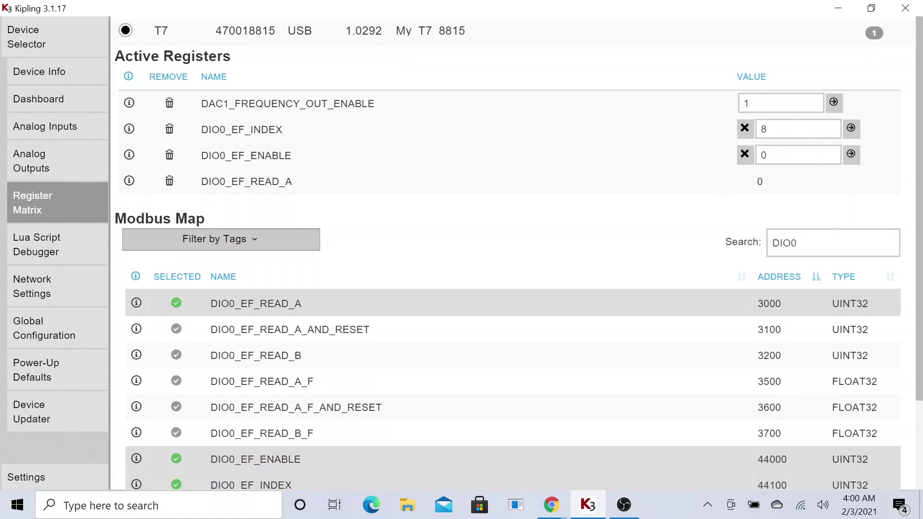
# Step: Write 1 to DIO0_EF_ENABLE to start the counter on DIO0
pyautogui.click(768, 155)
pyautogui.write('1')
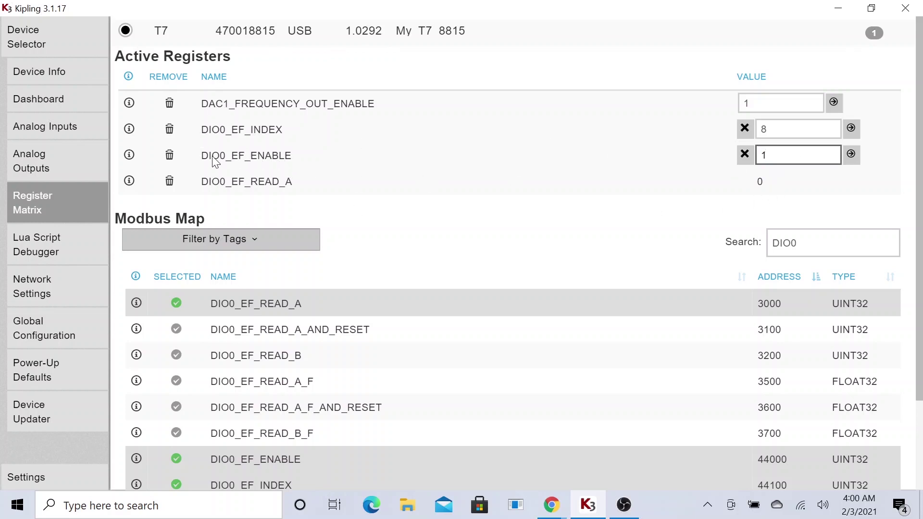
pyautogui.moveTo(201, 155); pyautogui.dragTo(295, 157)
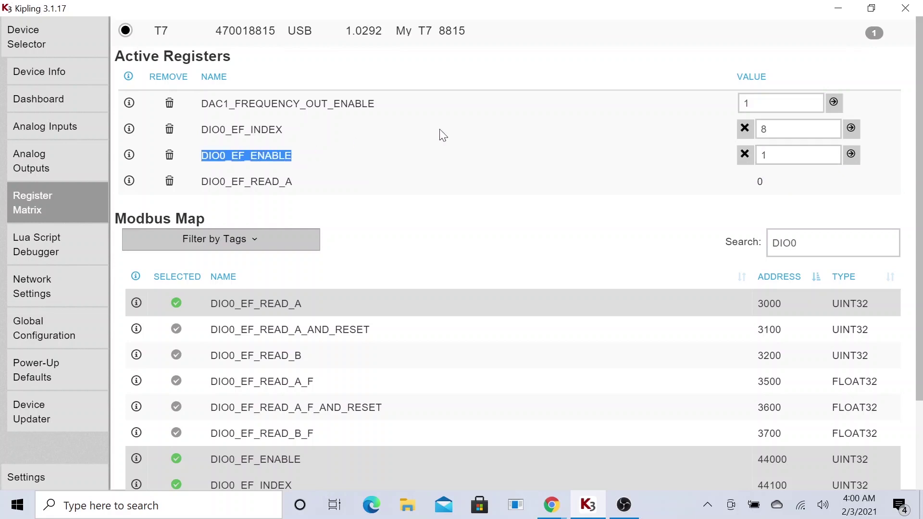
pyautogui.doubleClick(764, 155)
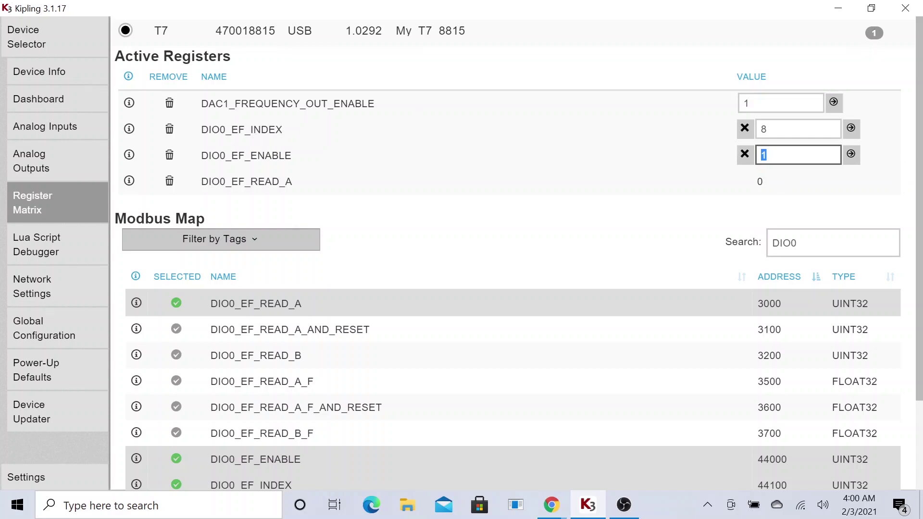
pyautogui.click(850, 155)
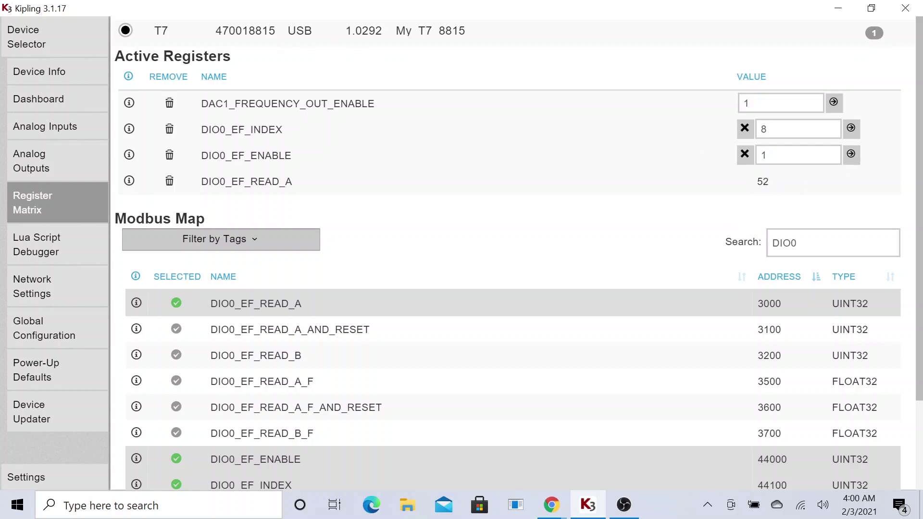
# Step: Check the DAC1_FREQUENCY_OUT_ENABLE entry and the DIO0_EF_READ_A count in the active registers
pyautogui.moveTo(202, 104); pyautogui.dragTo(399, 105)
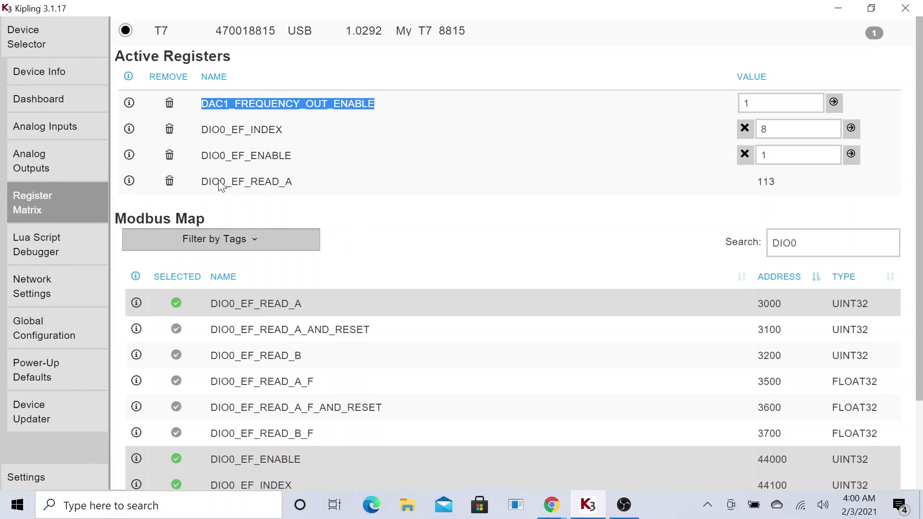
pyautogui.moveTo(201, 181); pyautogui.dragTo(292, 180)
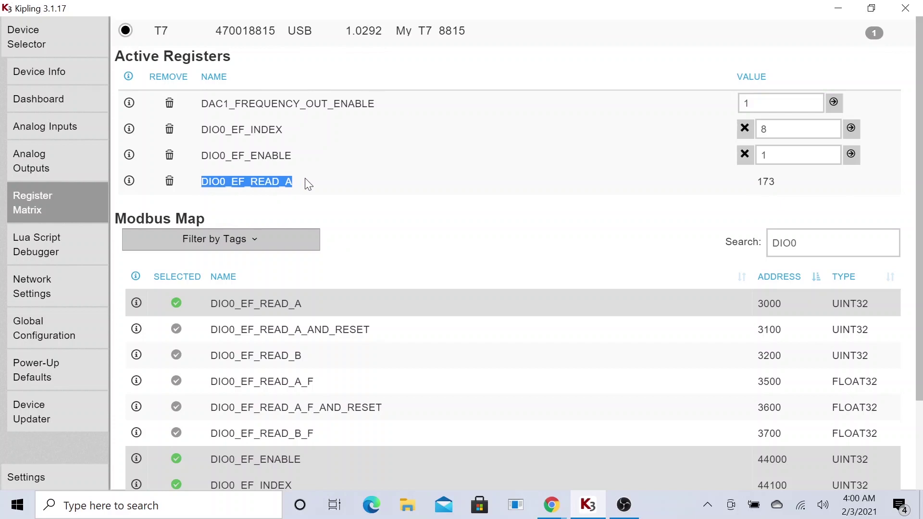
pyautogui.doubleClick(767, 185)
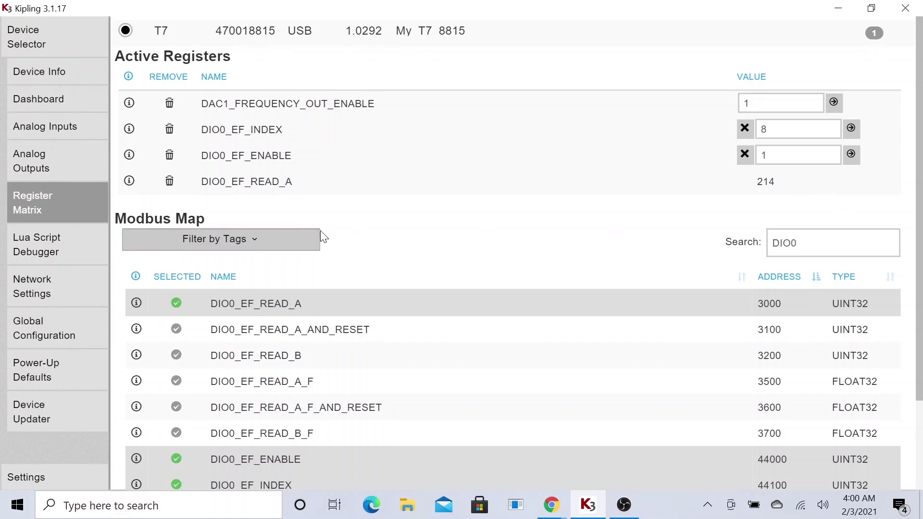
# Step: Remove DIO0_EF_READ_A, DIO0_EF_ENABLE, DIO0_EF_INDEX and DAC1_FREQUENCY_OUT_ENABLE from the active registers
pyautogui.click(169, 184)
pyautogui.click(171, 156)
pyautogui.click(171, 136)
pyautogui.click(171, 107)
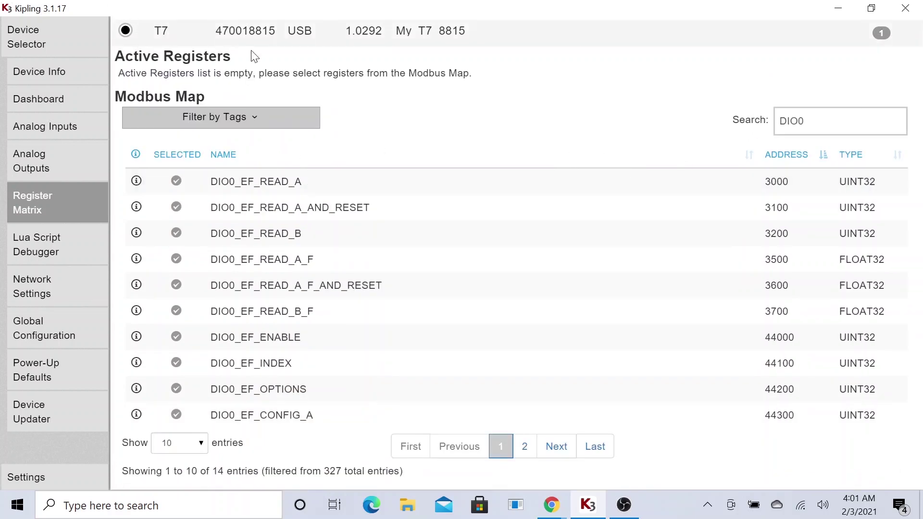
pyautogui.moveTo(805, 121); pyautogui.dragTo(778, 120)
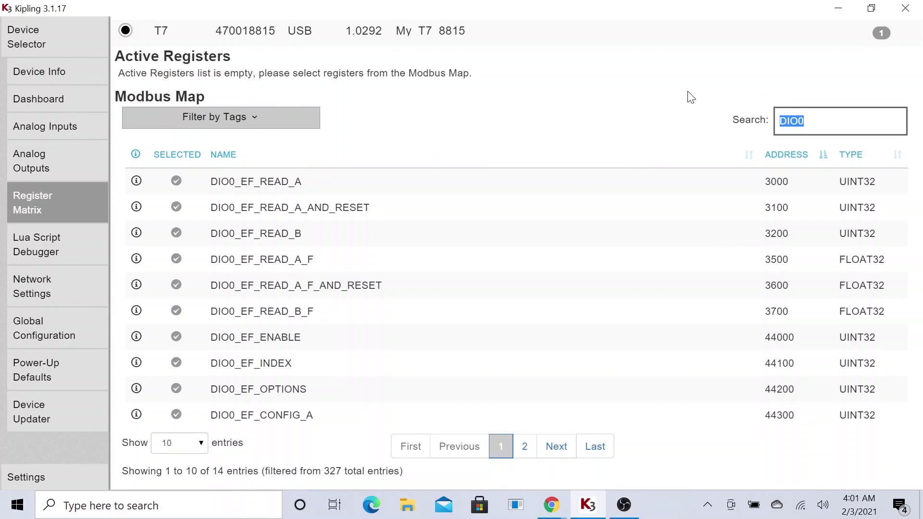
# Step: Disconnect the T7 in the device selector and reconnect it over USB
pyautogui.click(44, 42)
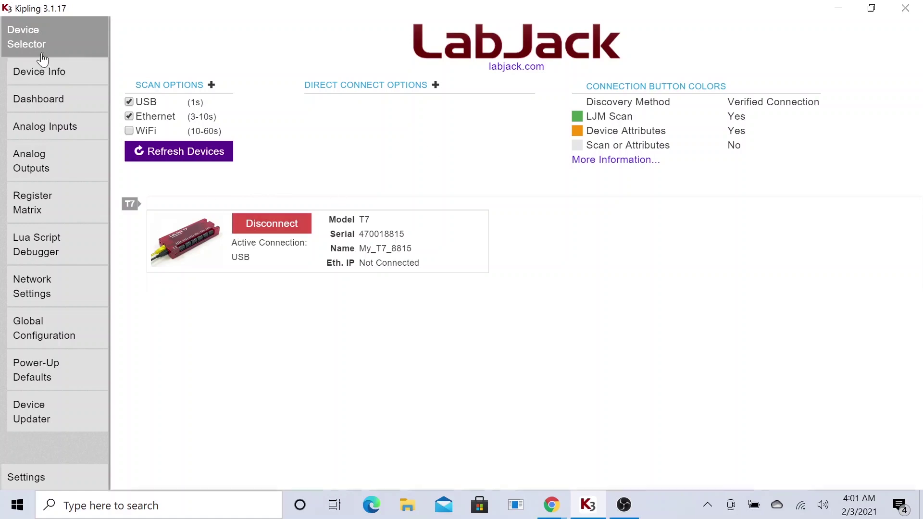
pyautogui.click(264, 230)
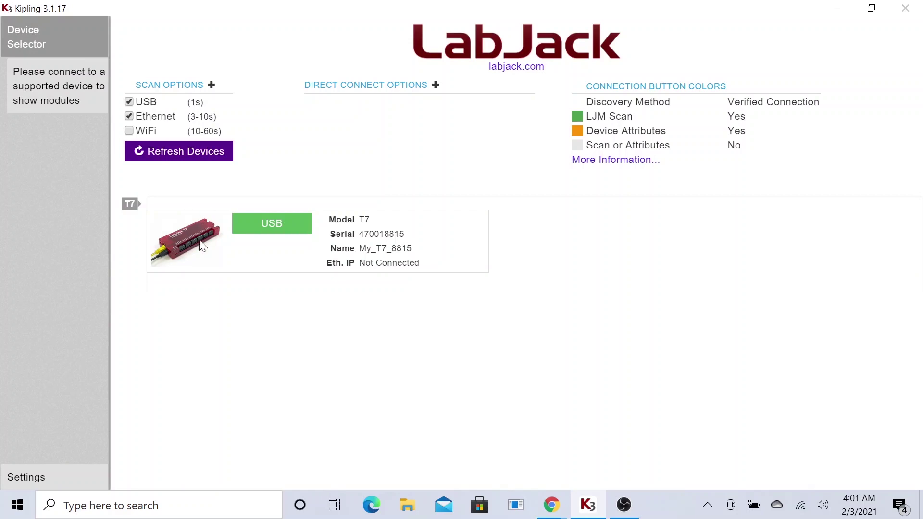
pyautogui.click(261, 224)
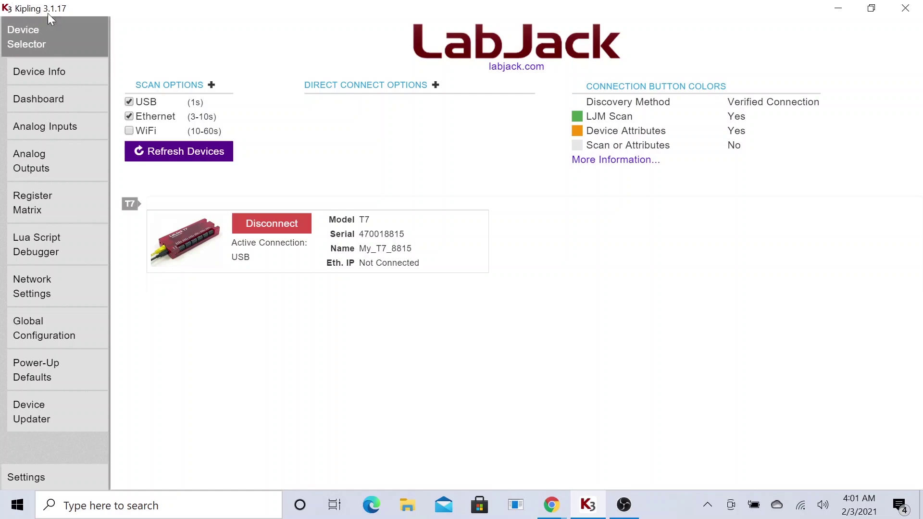
# Step: Close Kipling, launch it again and maximize its window
pyautogui.click(911, 8)
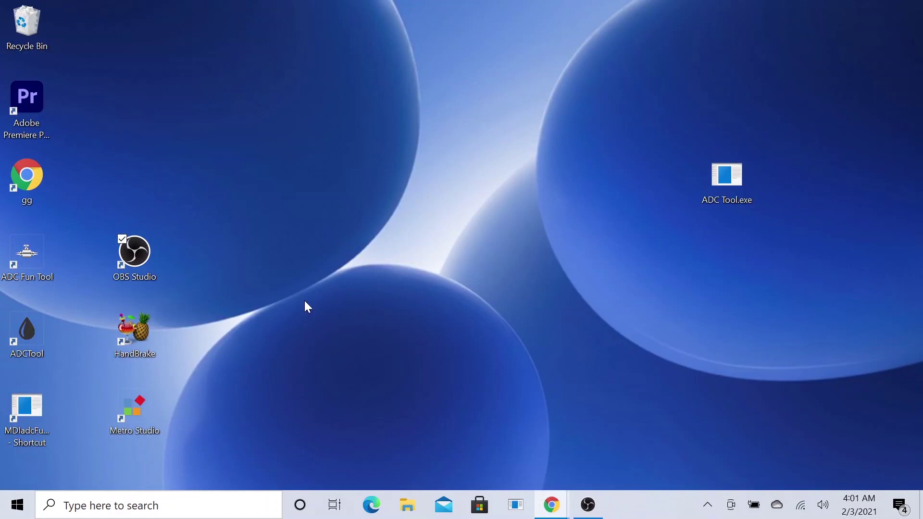
pyautogui.press('super')
pyautogui.write('ki')
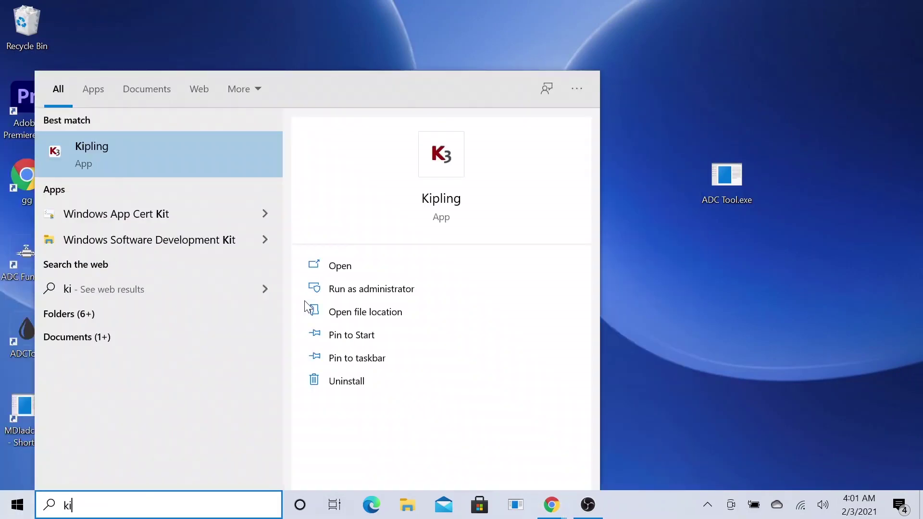
pyautogui.press('Return')
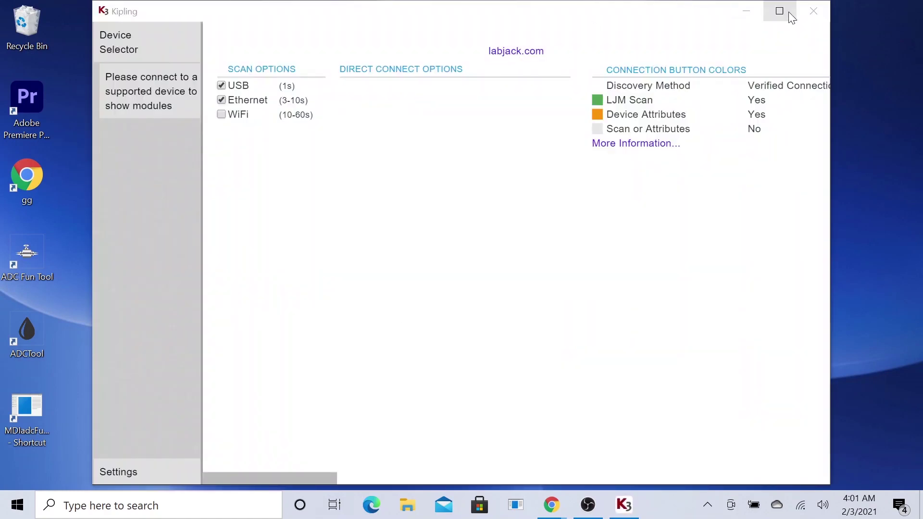
pyautogui.click(788, 12)
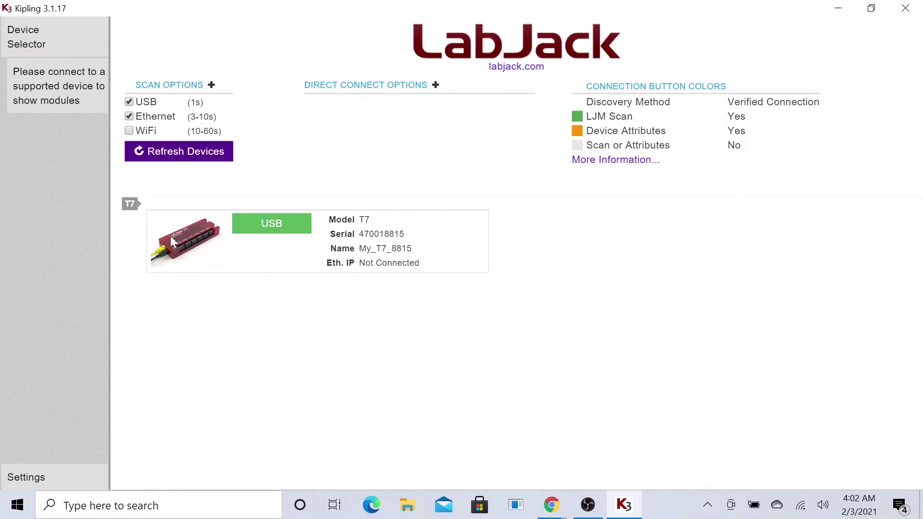
# Step: Connect to the T7 over USB and open its register matrix
pyautogui.click(243, 224)
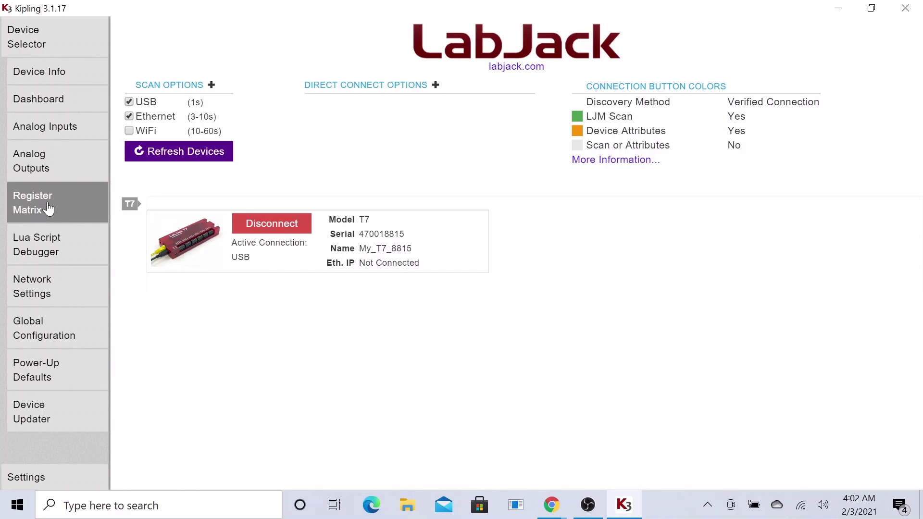
pyautogui.click(48, 208)
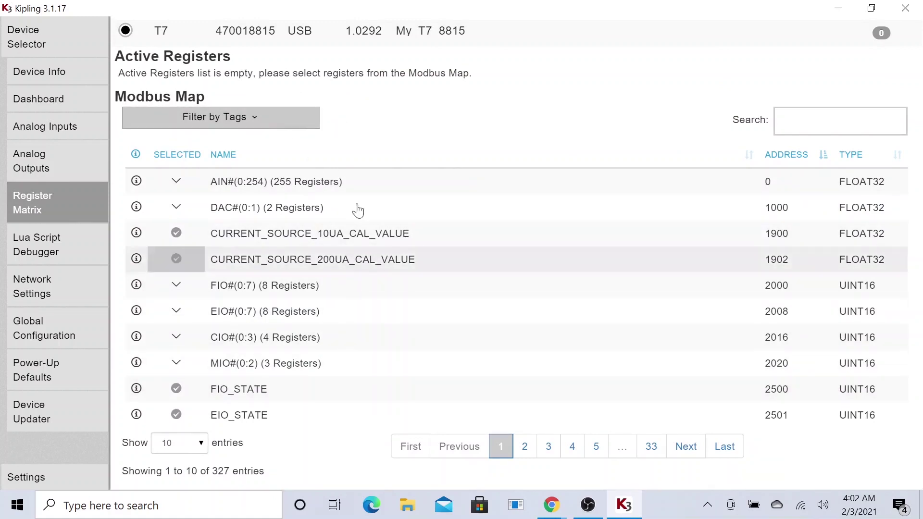
# Step: Show 25 entries per page in the Modbus map and look through the listed registers
pyautogui.click(207, 443)
pyautogui.press('Escape')
pyautogui.scroll(-7, 216, 365)
pyautogui.scroll(7, 326, 361)
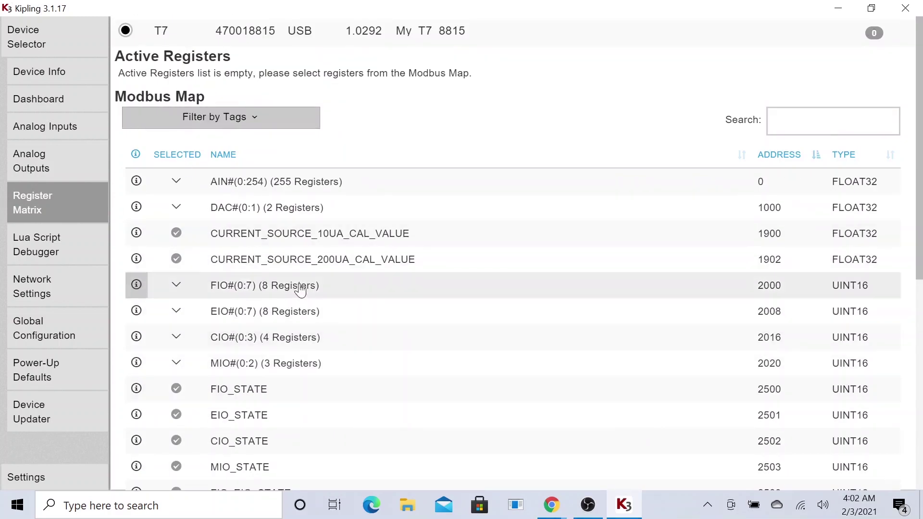
pyautogui.scroll(-2, 298, 293)
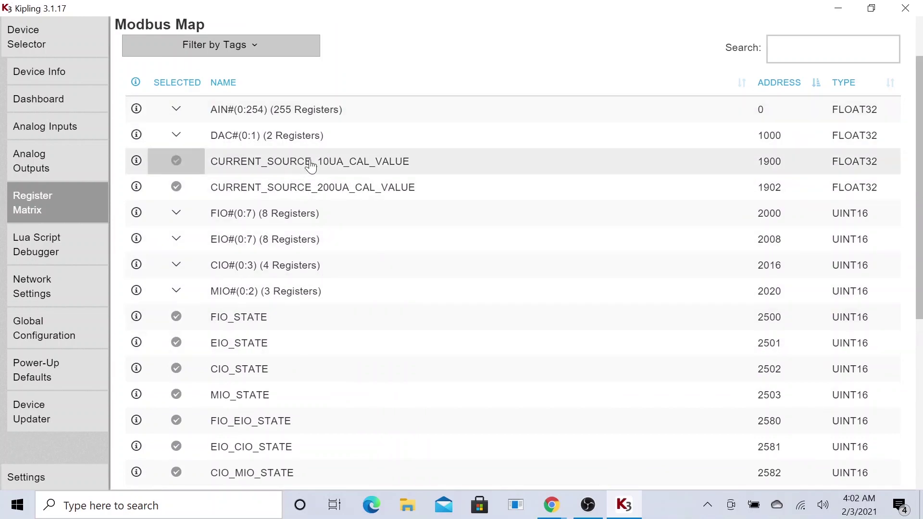
pyautogui.scroll(-6, 312, 240)
pyautogui.scroll(8, 336, 288)
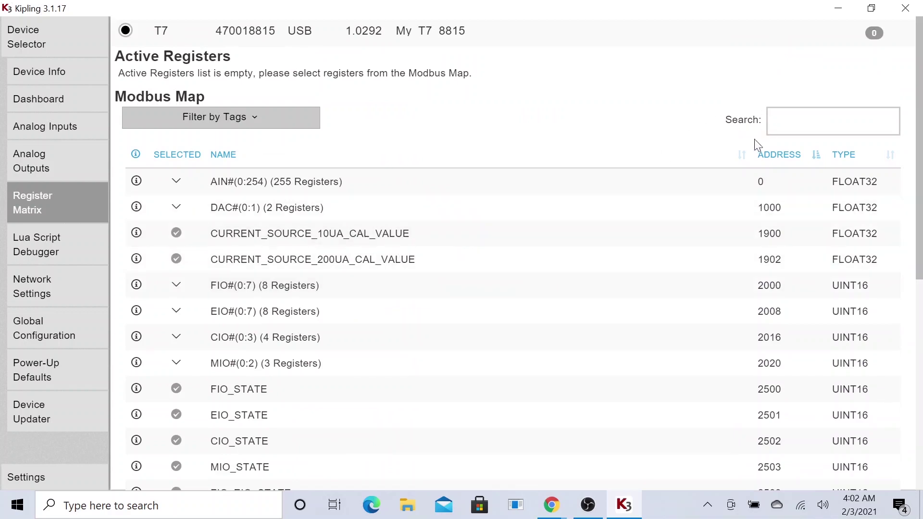
# Step: Filter the Modbus map by DAC1, add DAC1_FREQUENCY_OUT_ENABLE to the active registers and write 1 to it
pyautogui.click(772, 120)
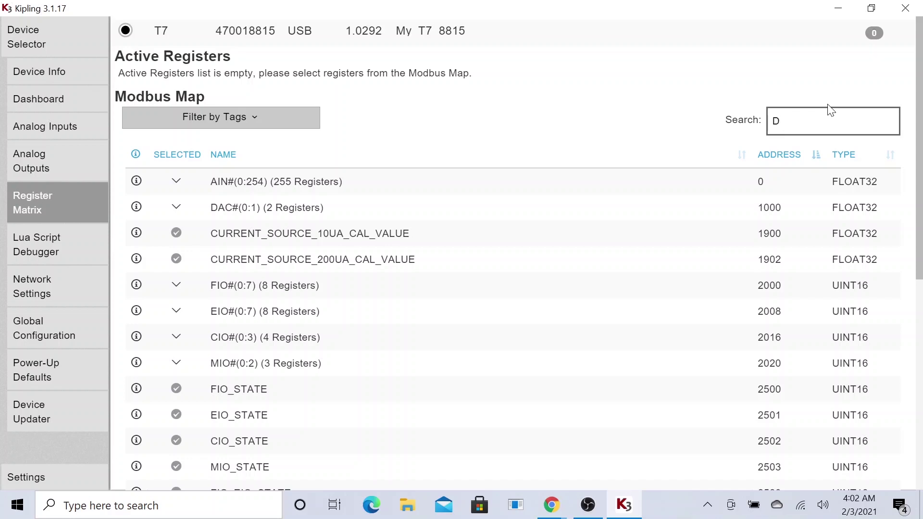
pyautogui.write('AC')
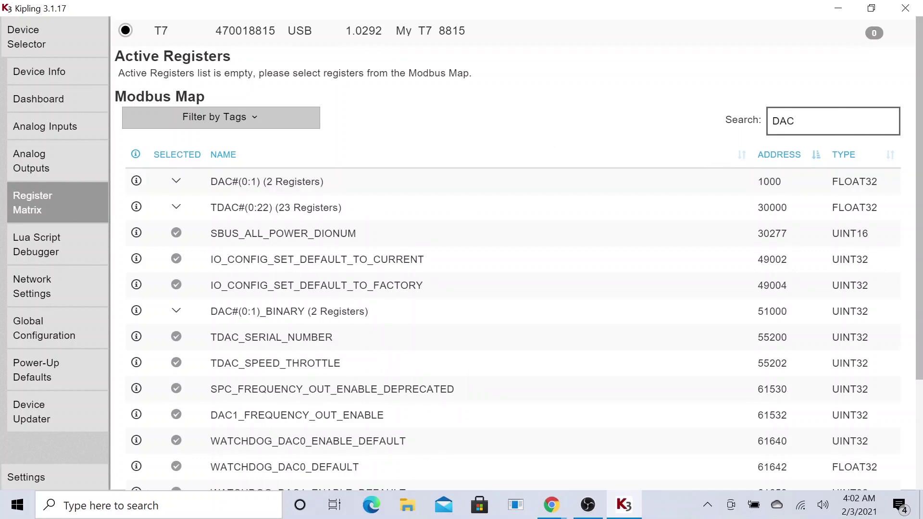
pyautogui.write('1')
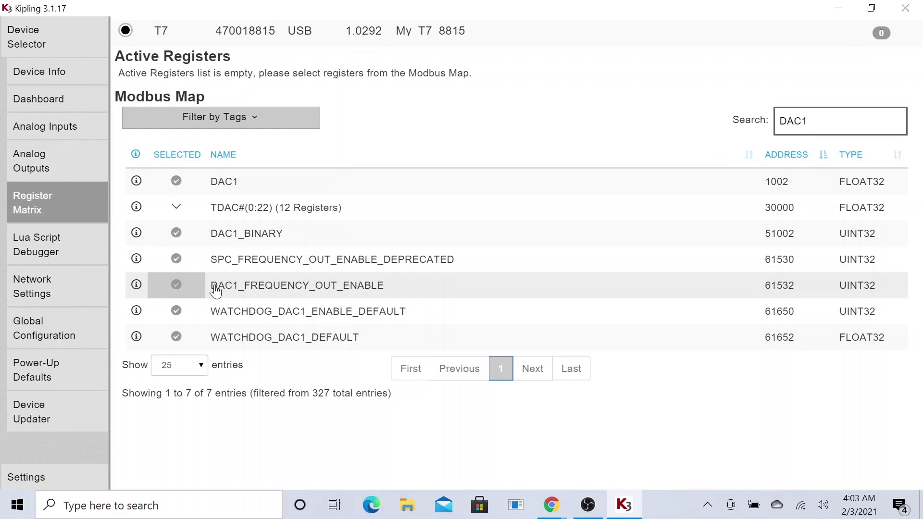
pyautogui.click(177, 284)
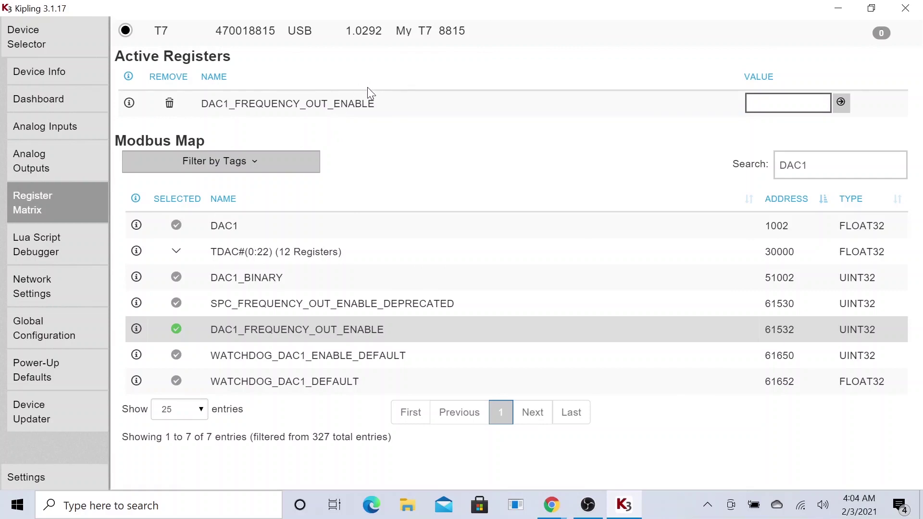
pyautogui.write('1')
pyautogui.click(840, 102)
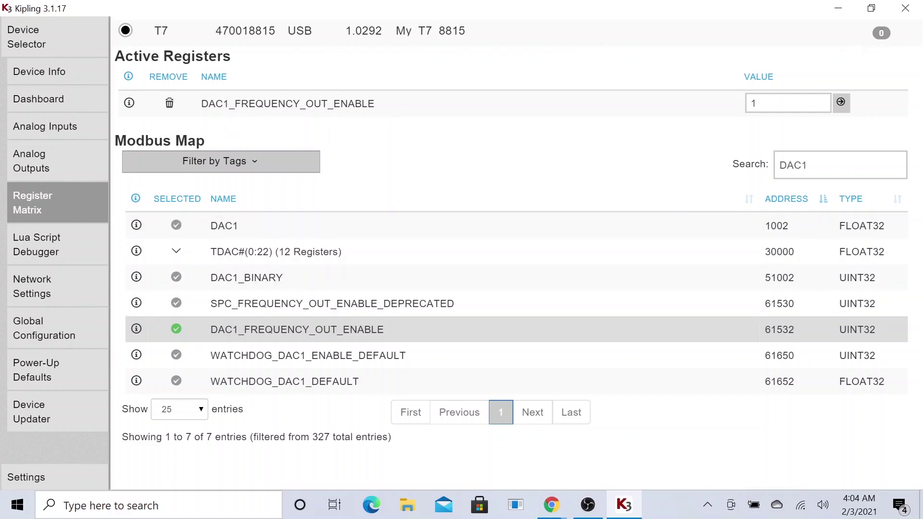
# Step: Filter the Modbus map by DIO0 and add DIO0_EF_INDEX, DIO0_EF_ENABLE and DIO0_EF_READ_A to the active registers
pyautogui.moveTo(810, 165); pyautogui.dragTo(716, 161)
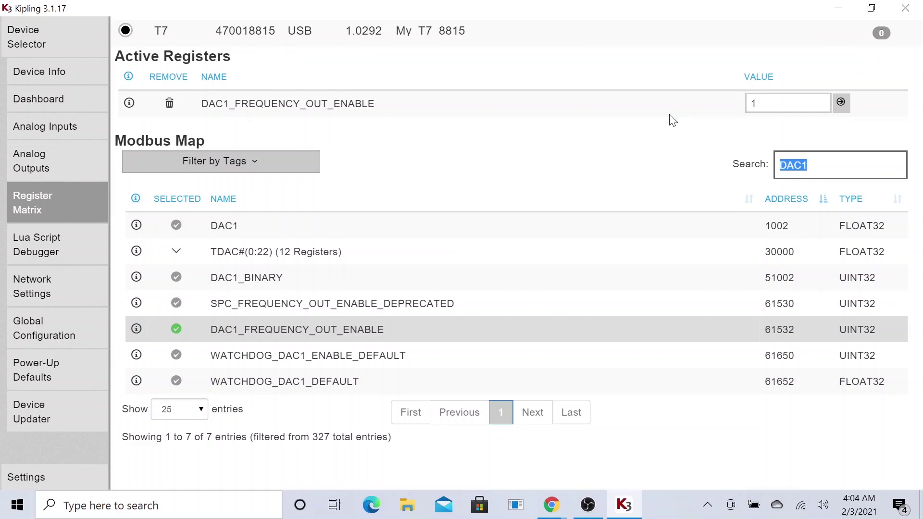
pyautogui.write('DIO')
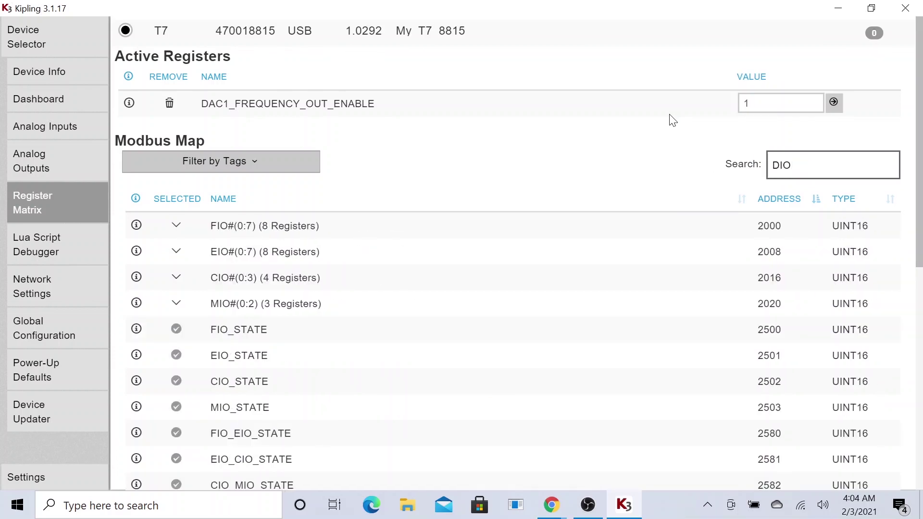
pyautogui.write('0')
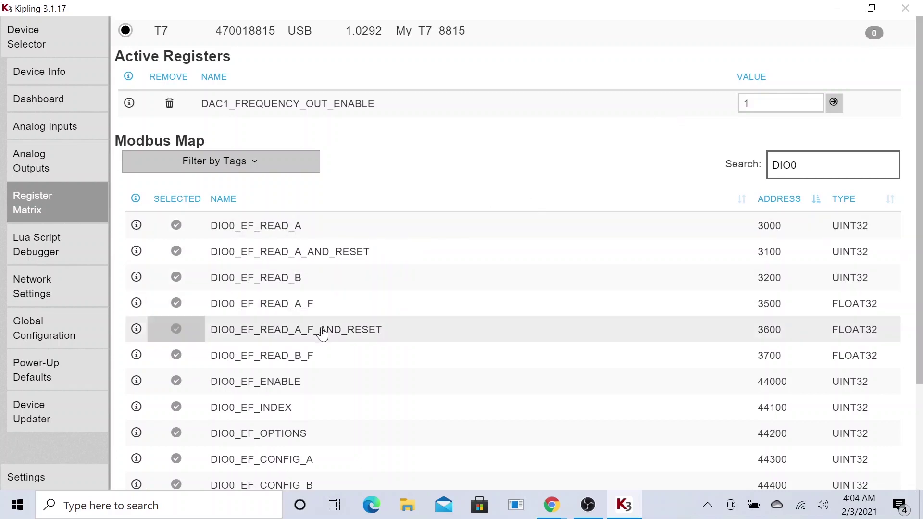
pyautogui.scroll(-1, 230, 330)
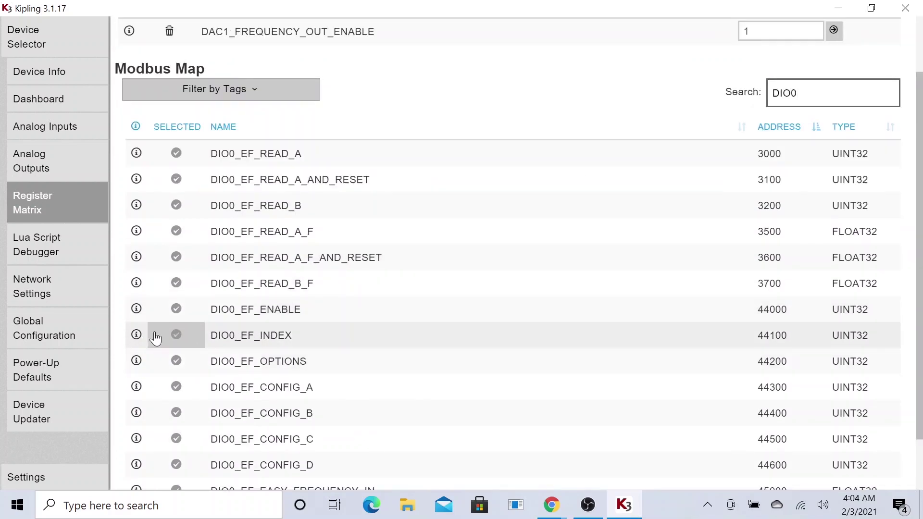
pyautogui.click(177, 340)
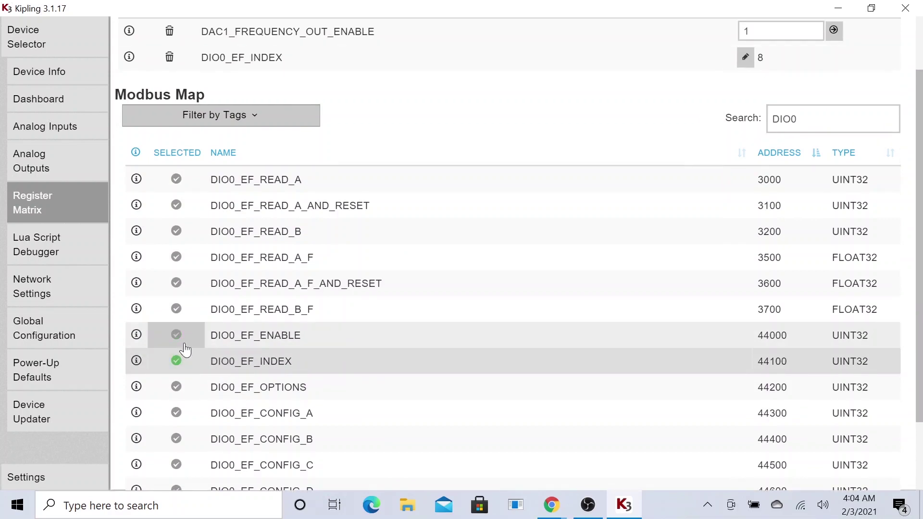
pyautogui.click(182, 340)
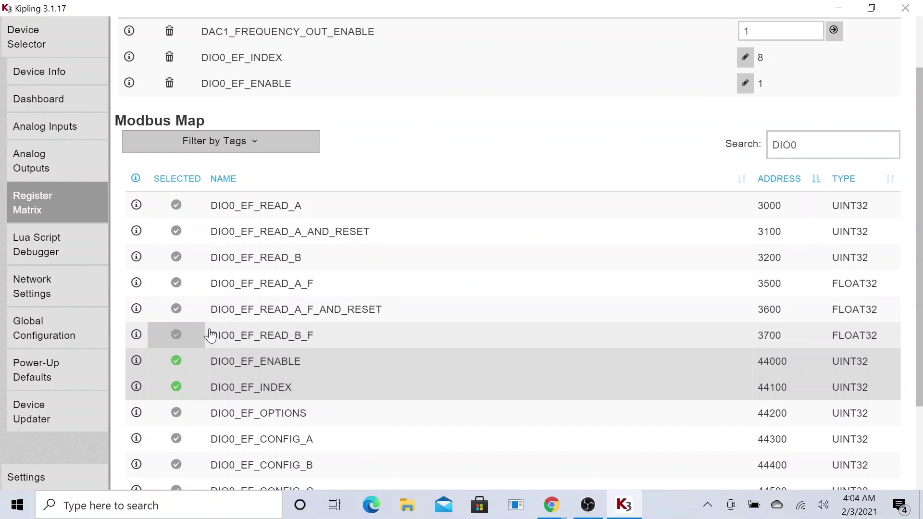
pyautogui.scroll(1, 185, 276)
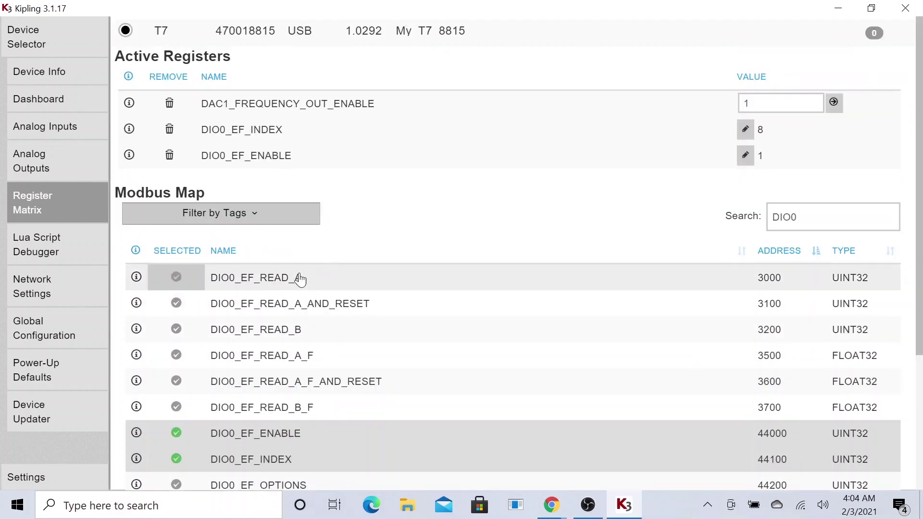
pyautogui.click(177, 279)
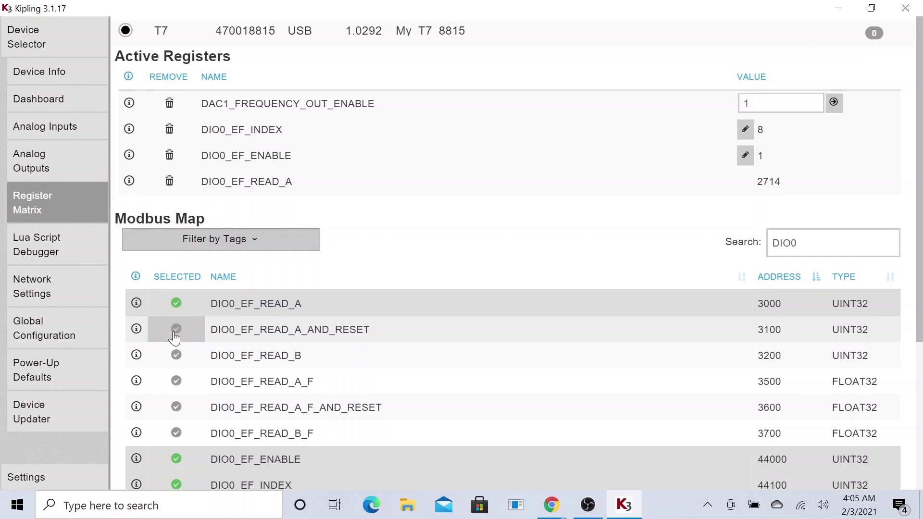
# Step: Reset the DIO0 counter by adding DIO0_EF_READ_A_AND_RESET to the active registers, and remove that register again
pyautogui.click(174, 331)
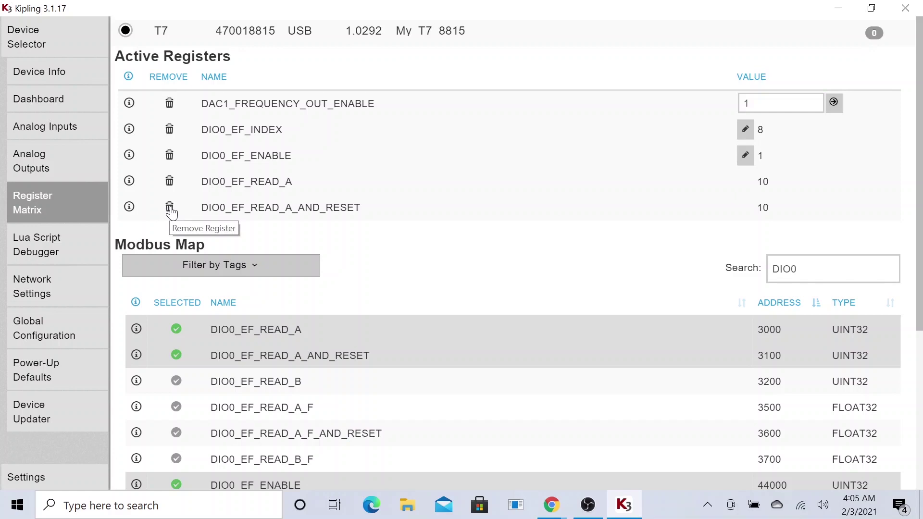
pyautogui.click(171, 210)
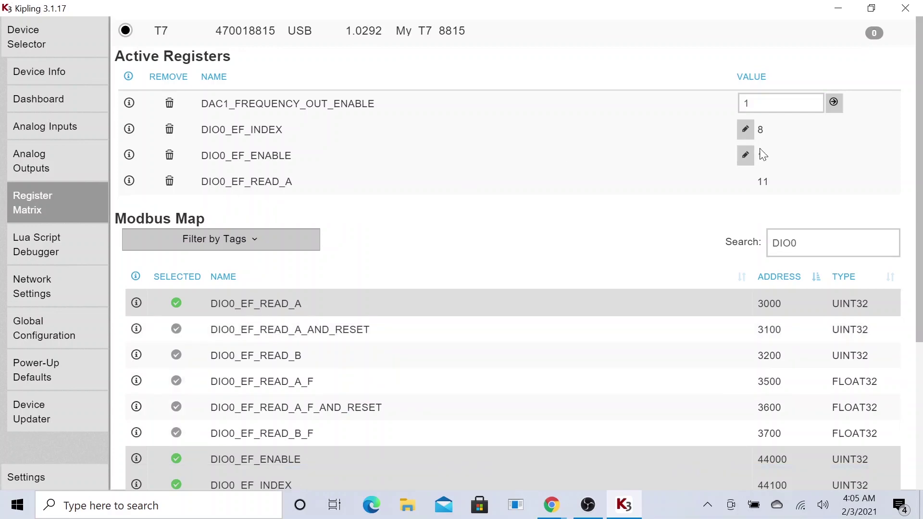